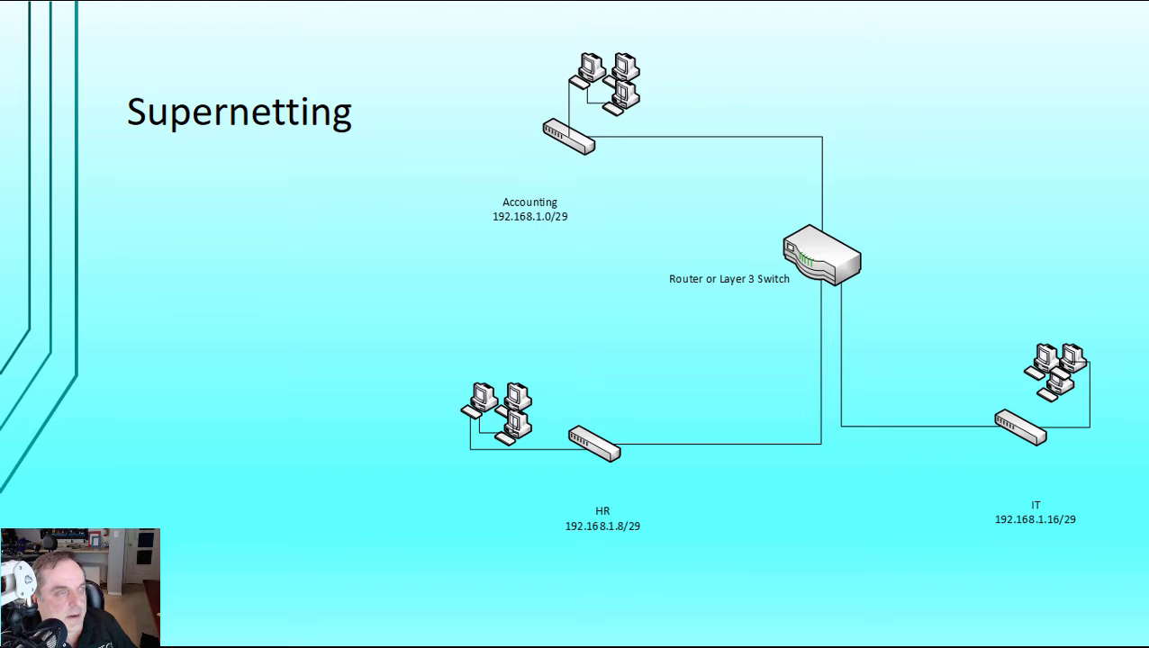
key(alt+Tab)
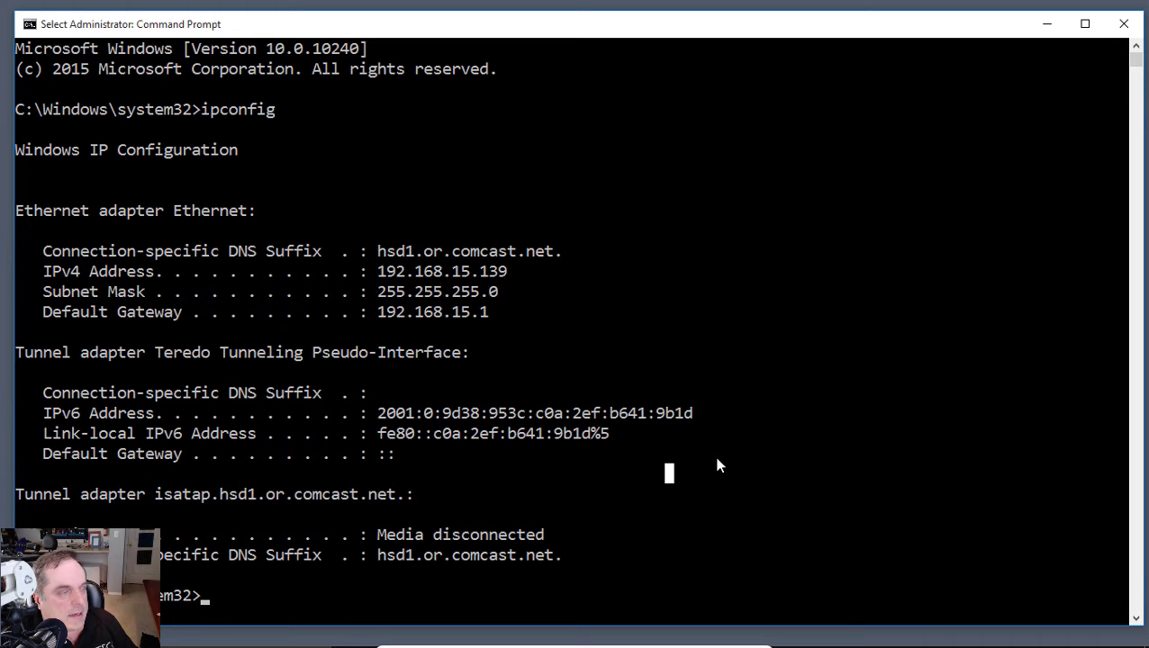
drag(379, 271, 506, 271)
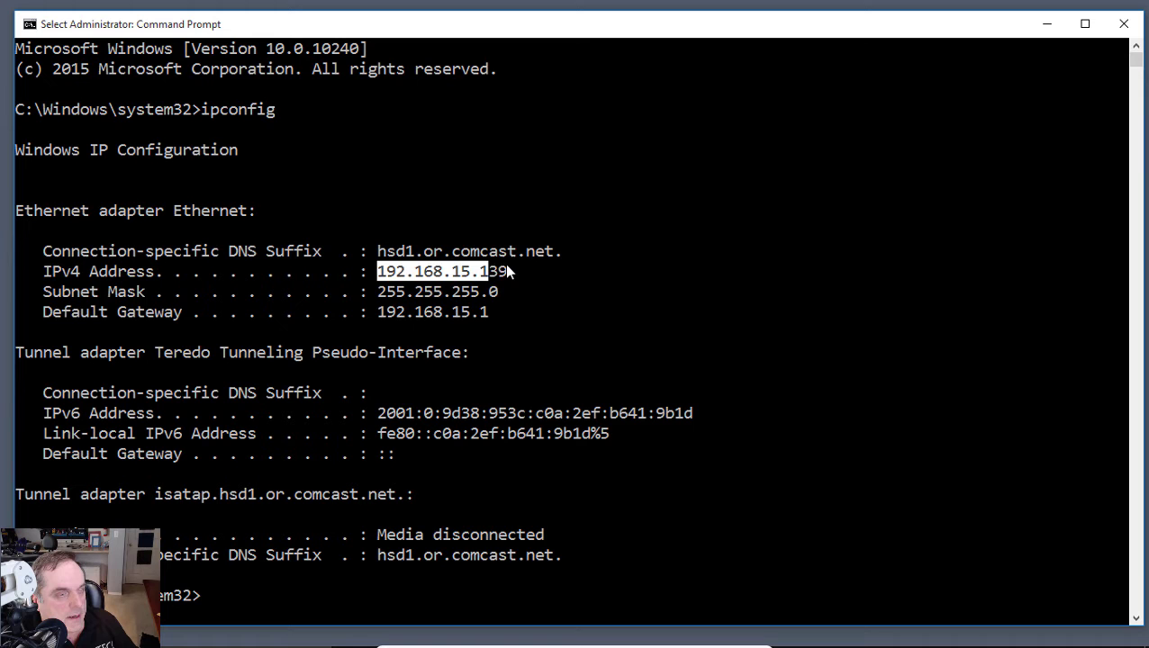
mouse_move(380, 315)
mouse_down()
mouse_move(543, 321)
mouse_move(378, 315)
mouse_up()
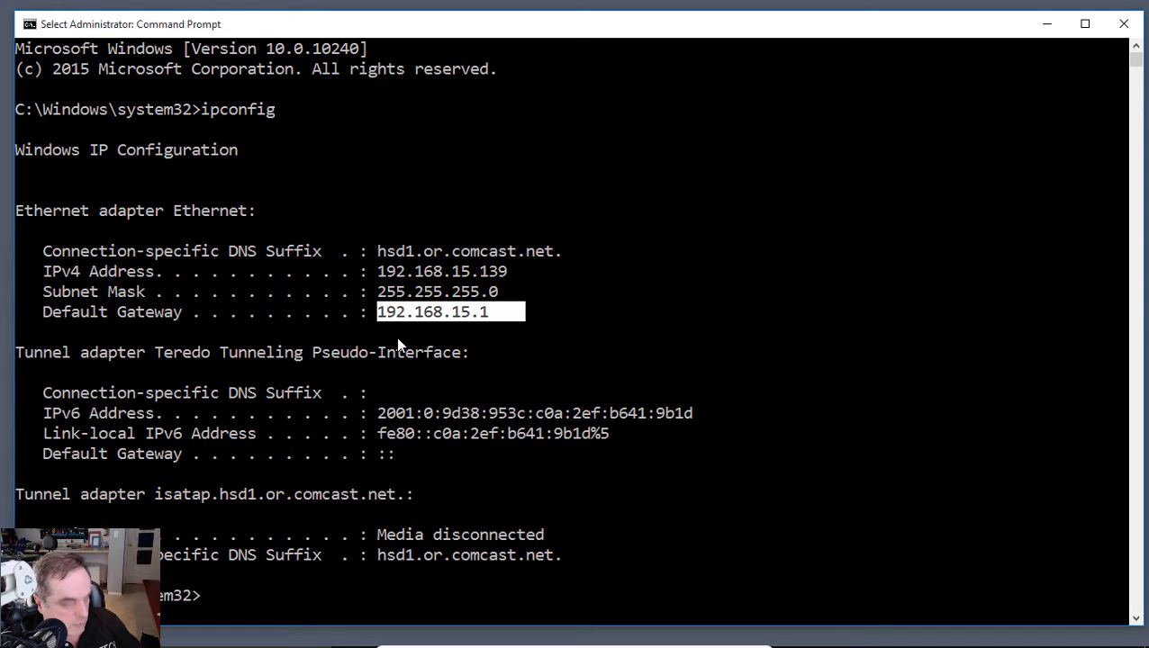
Clear the console, then enter route add 192.168.1.0 mask 255.255.255.248 192.168.15.100 without running it.
text(cls)
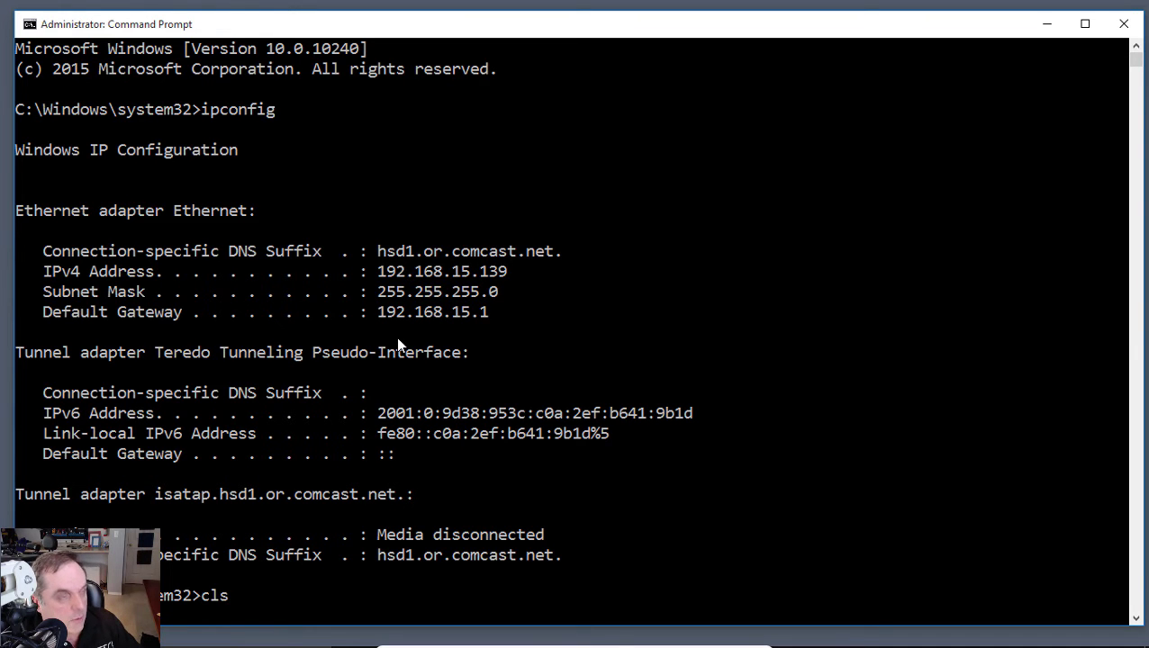
key(Return)
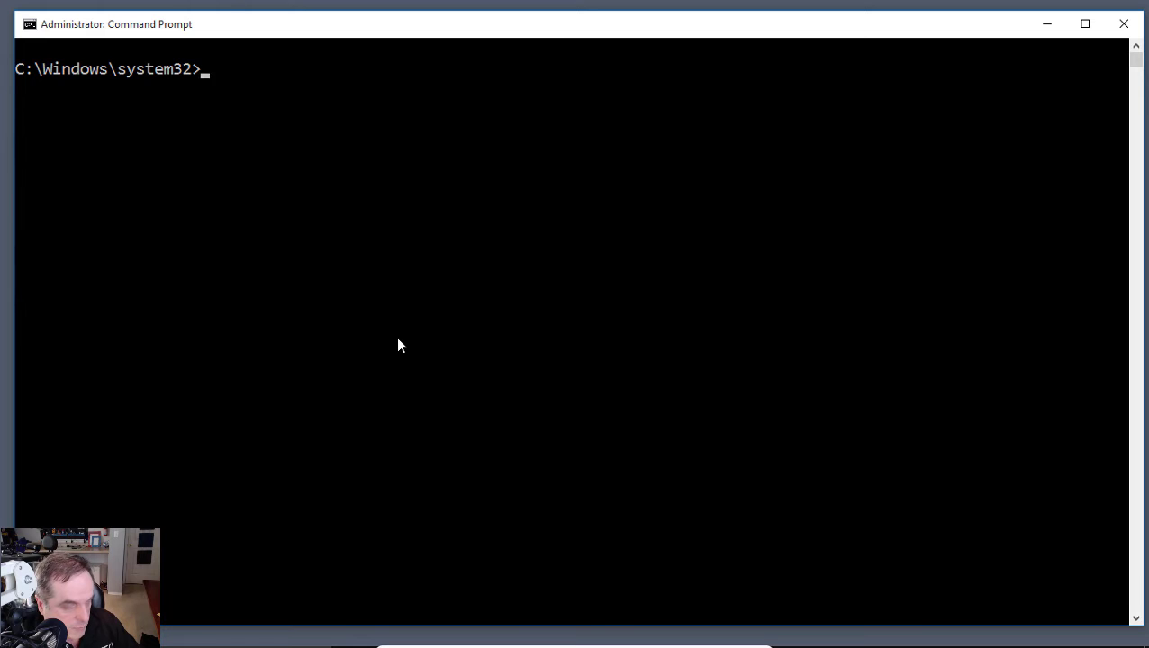
text(route a)
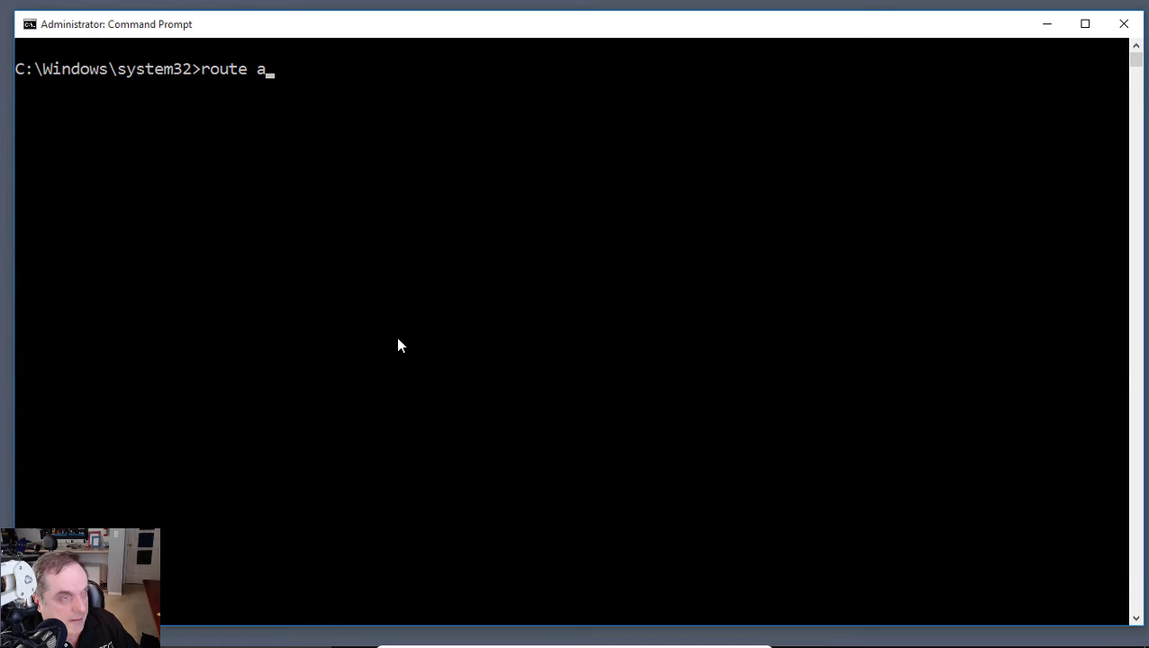
text(dd 192)
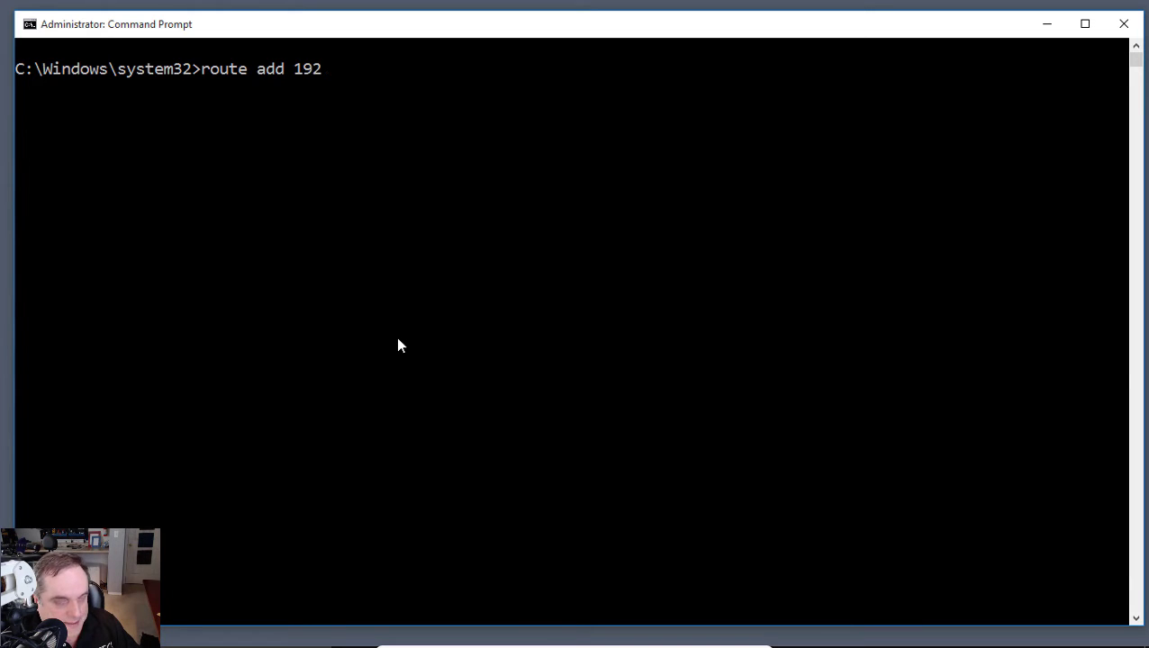
text(.168.1.)
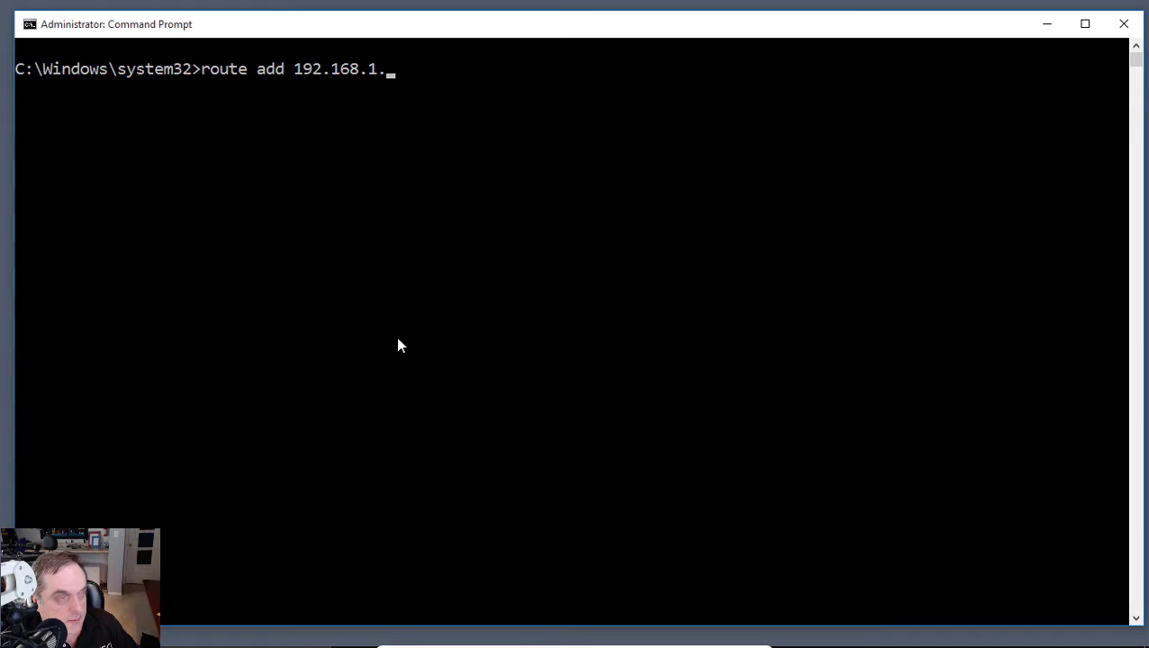
text(0 mas)
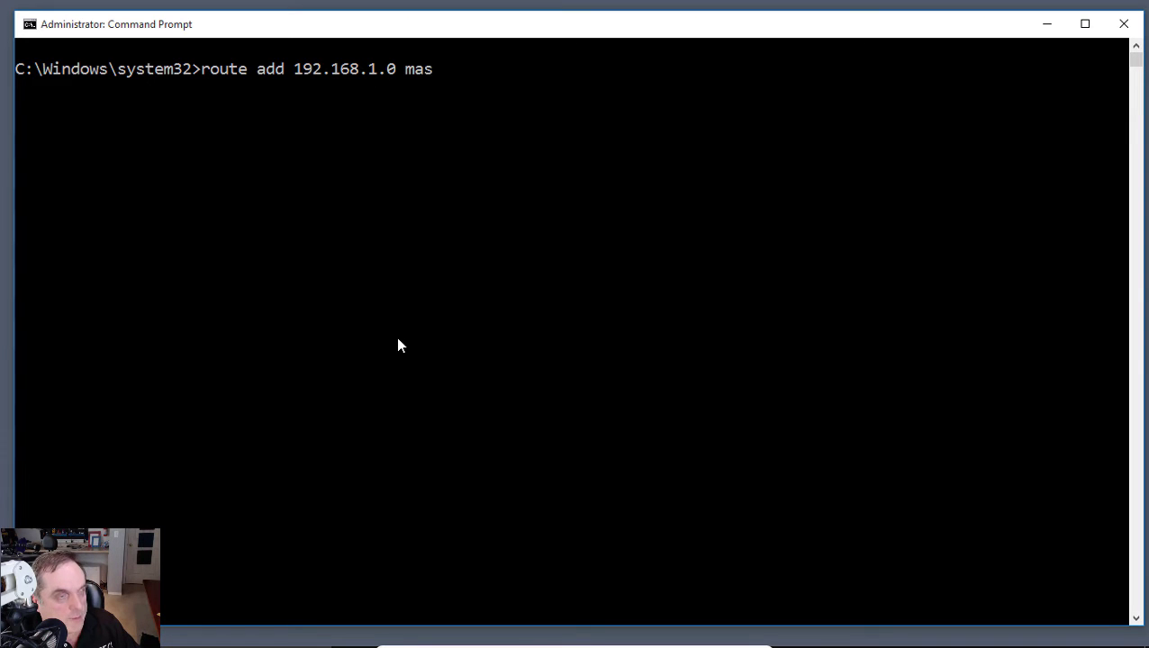
text(k)
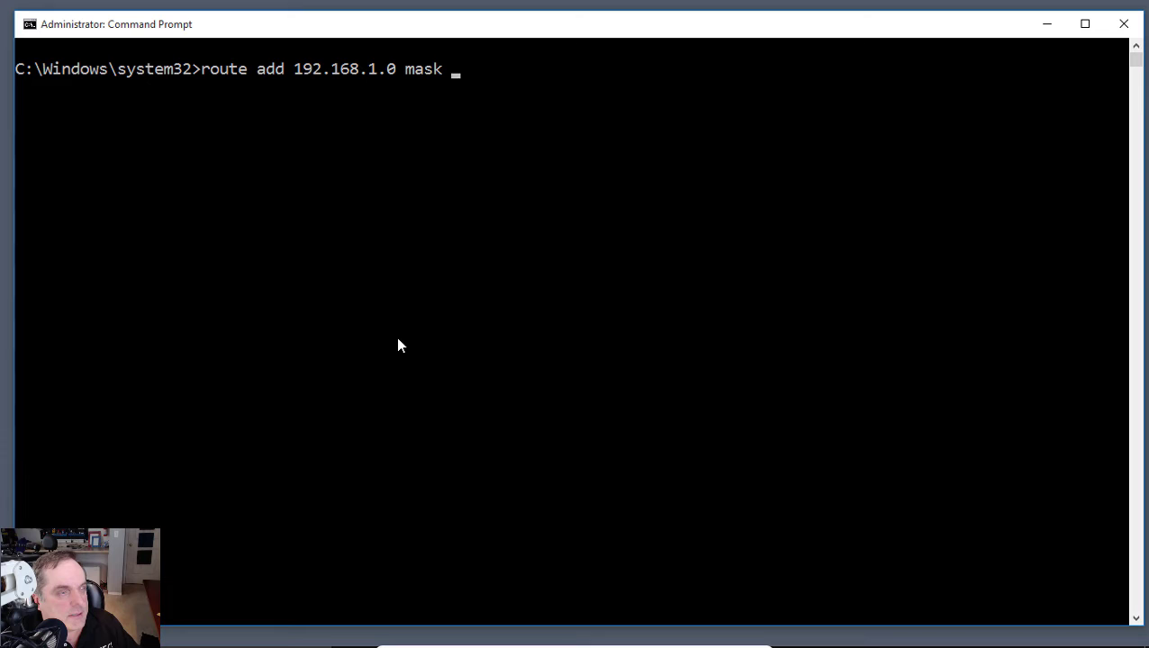
text( 255)
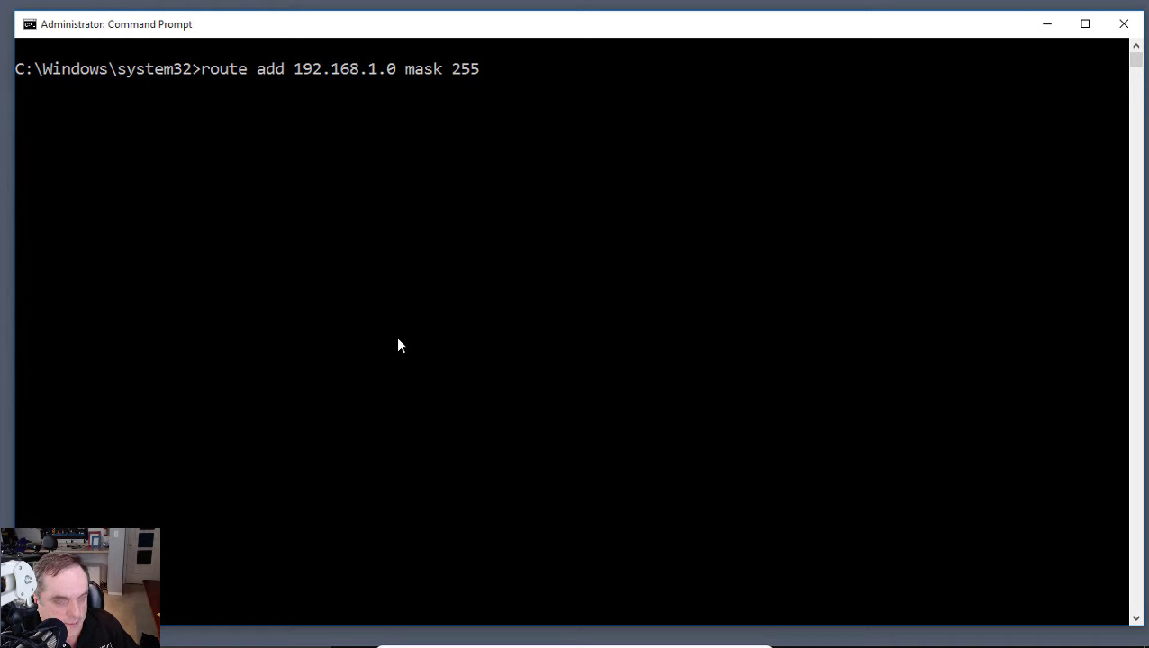
text(.255.255)
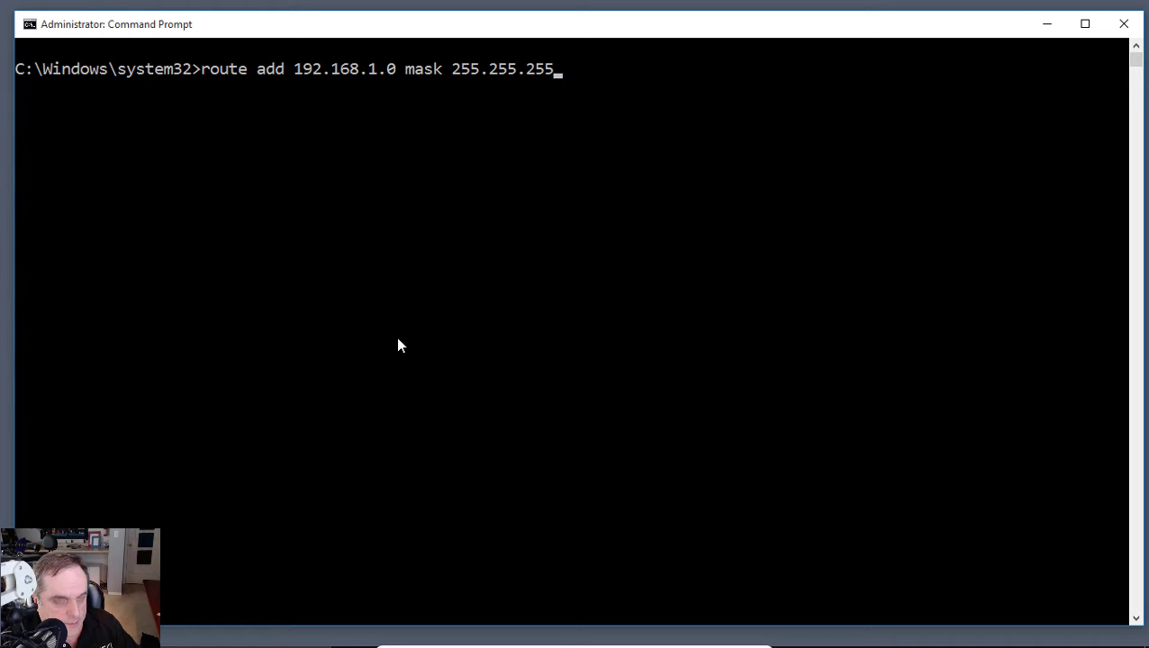
text(.24)
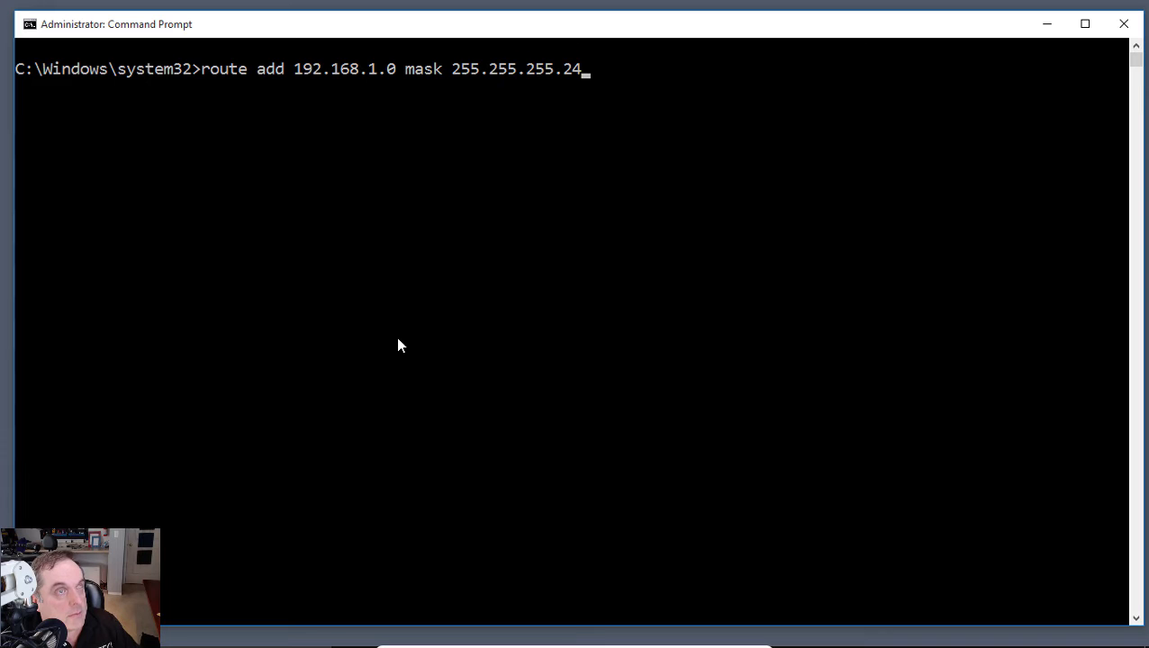
text(8)
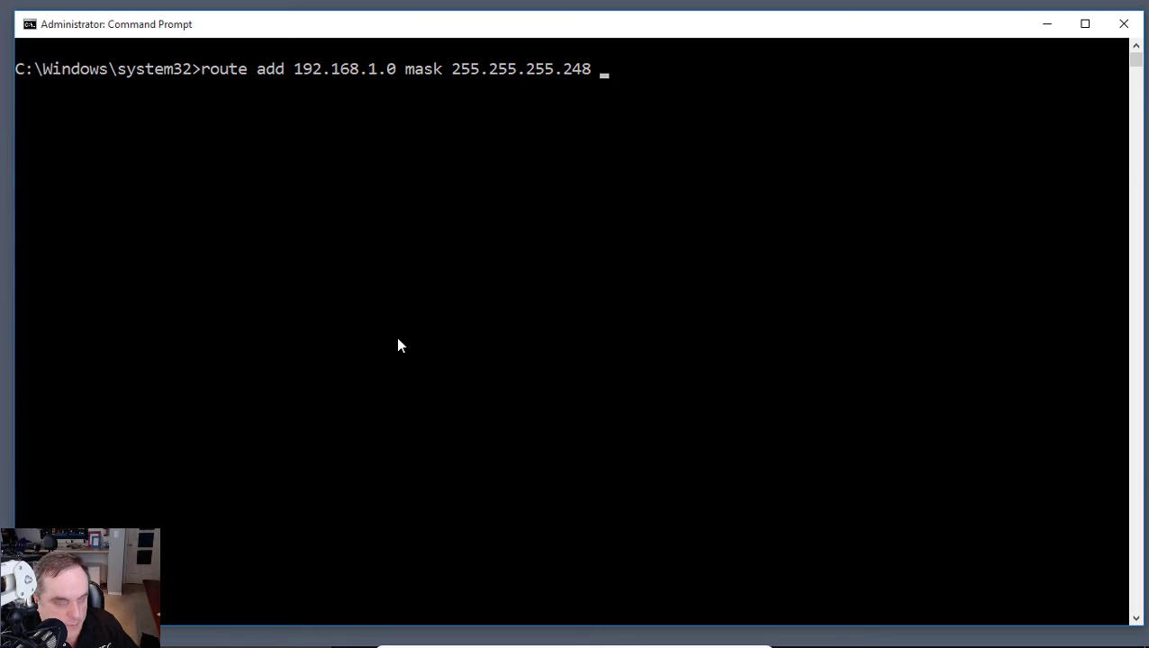
text(192.168.1)
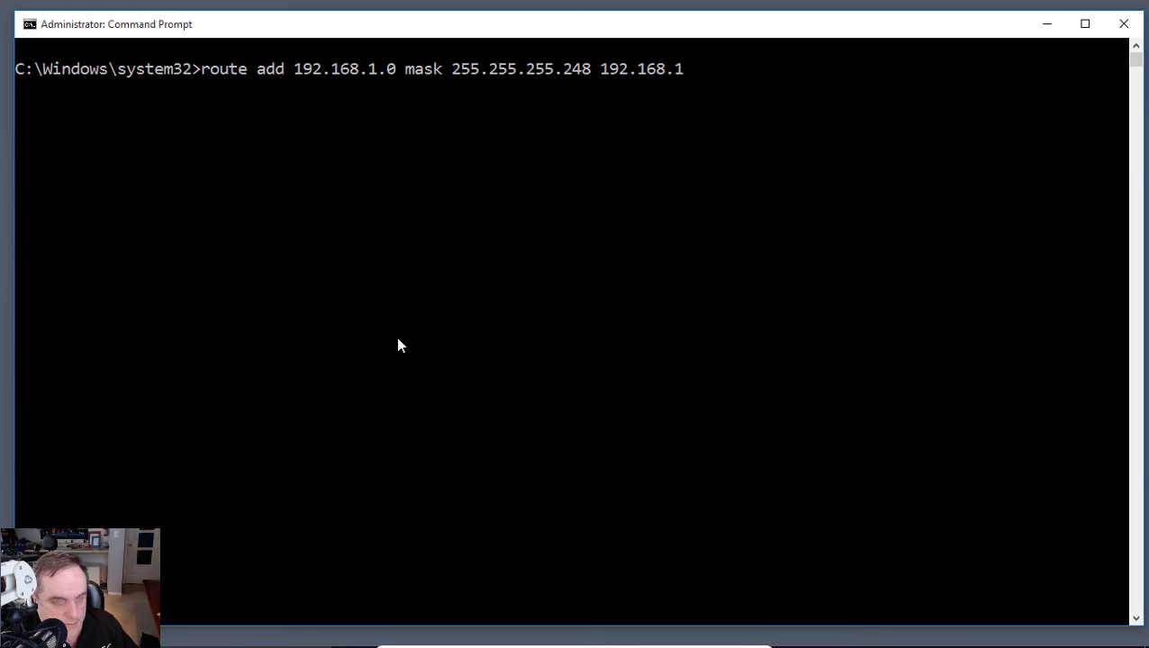
text(5.1)
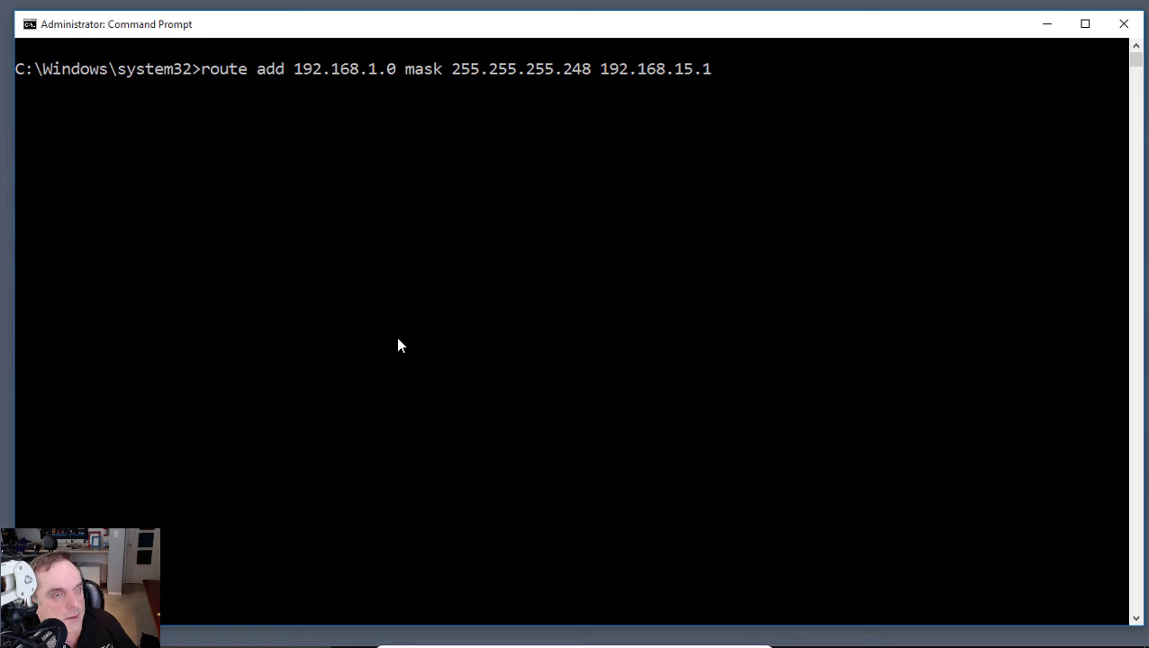
text(0)
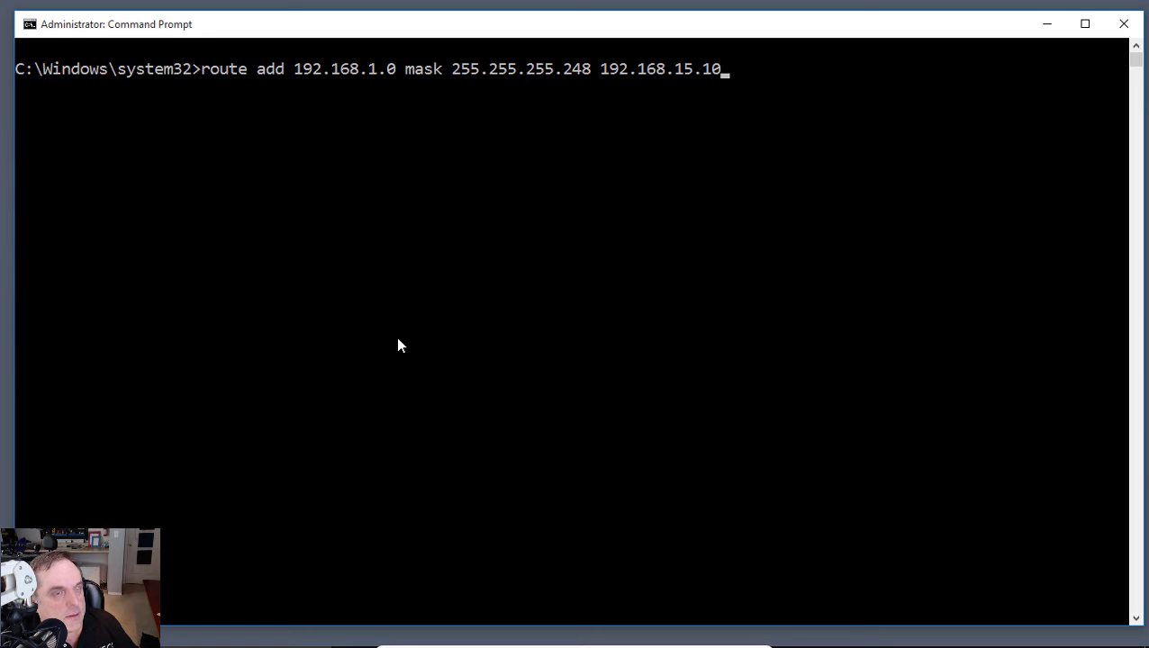
text(0)
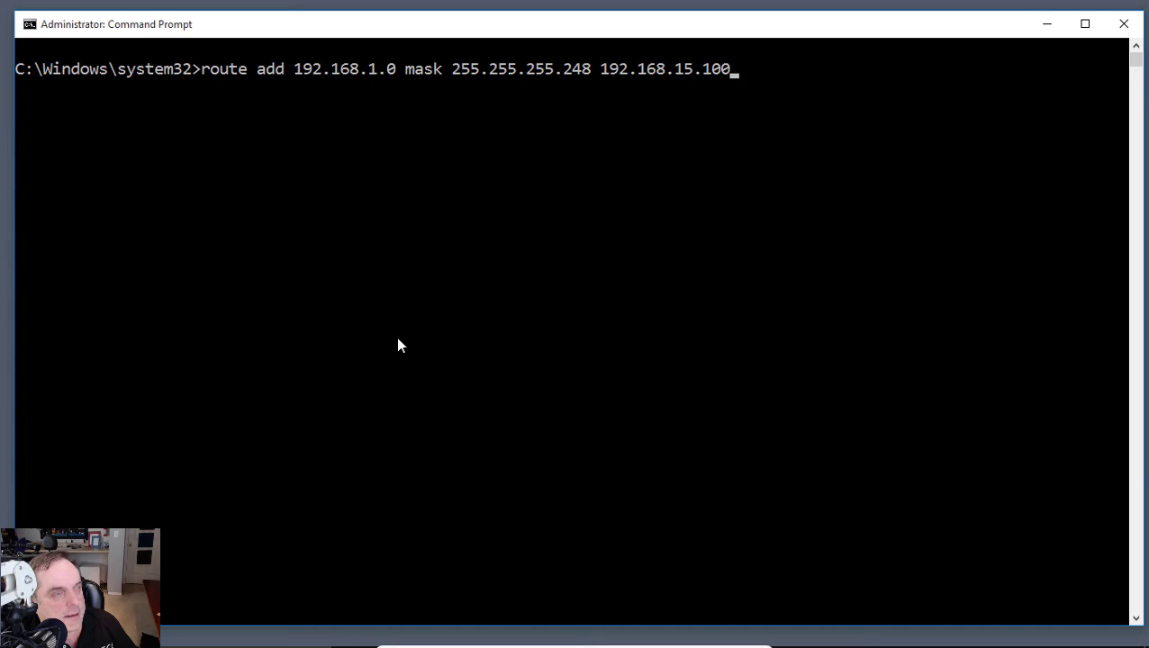
Add the 192.168.1.0 and 192.168.1.8 routes (mask 255.255.255.248) via 192.168.15.100.
key(Return)
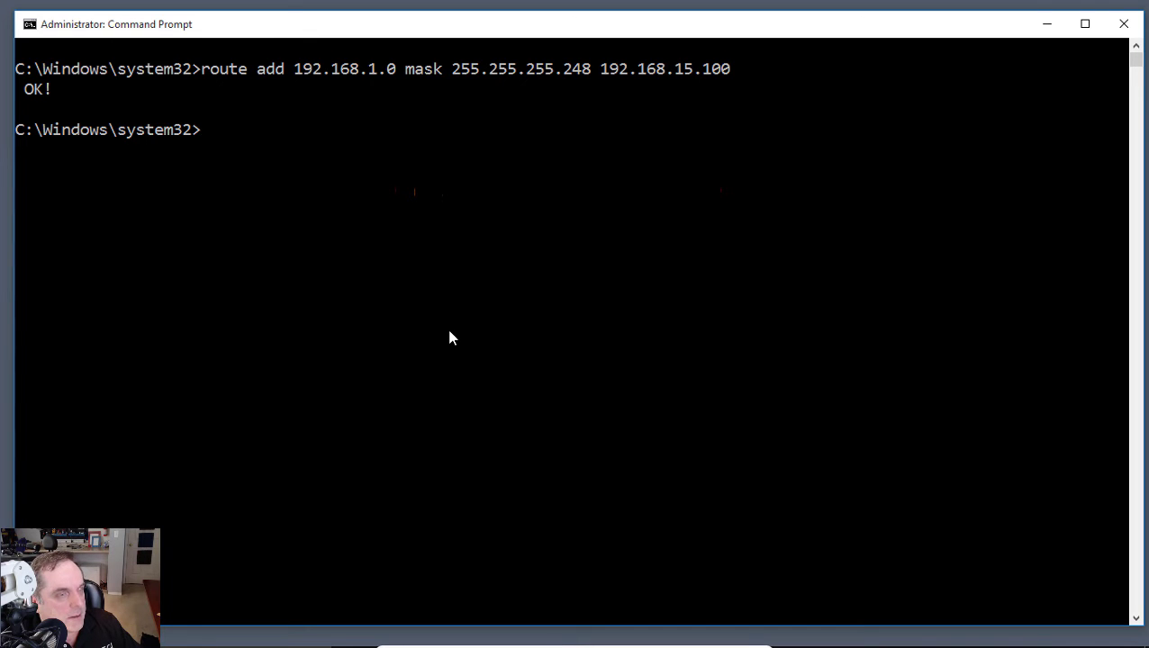
key(Up)
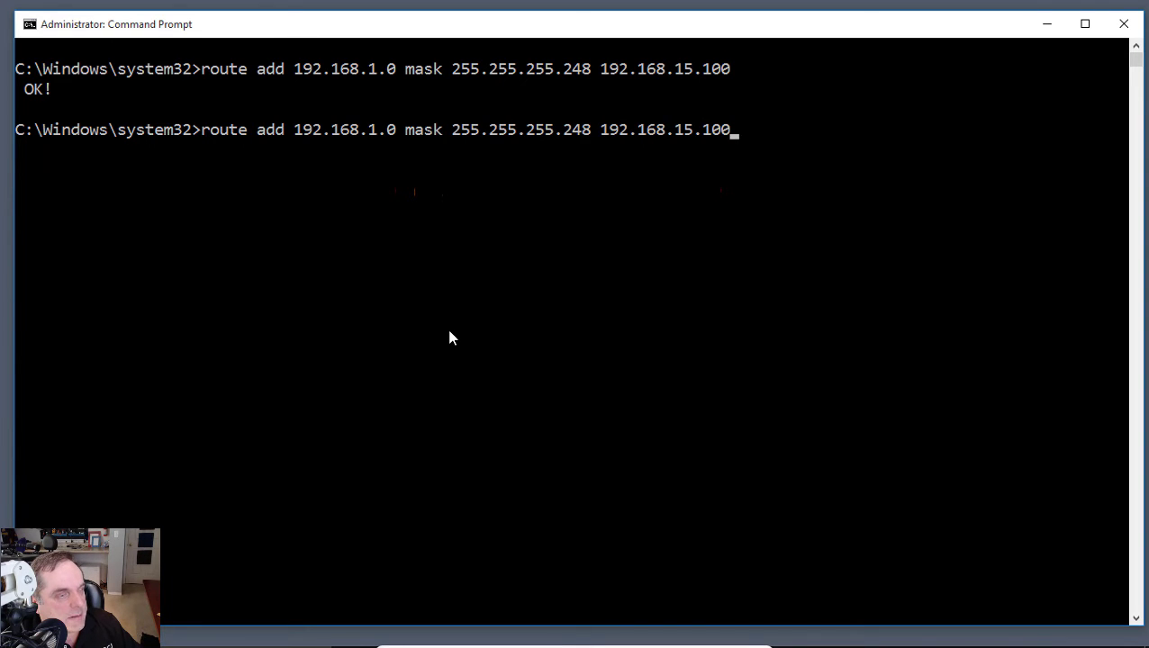
key(Left)
key(Left)
key(Left)
key(Left)
key(Left)
key(Left)
key(Left)
key(Left)
key(Left)
key(Right)
key(BackSpace)
text(8)
key(Return)
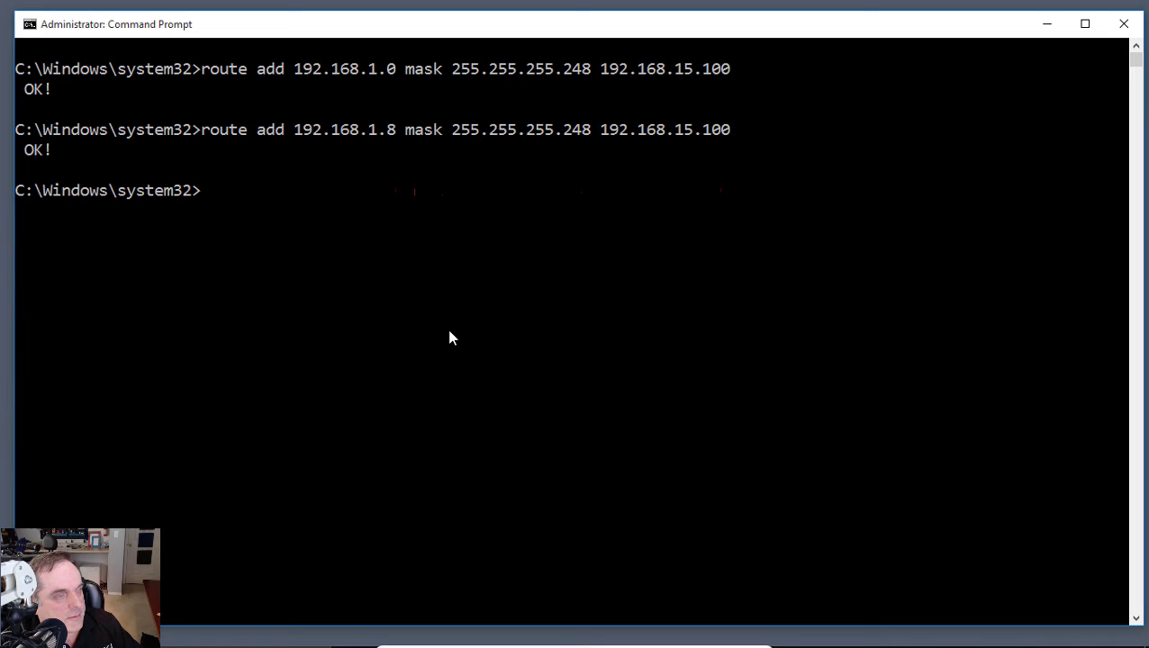
Reuse the previous command to add the 192.168.1.16 route via 192.168.15.100.
key(Up)
key(Left)
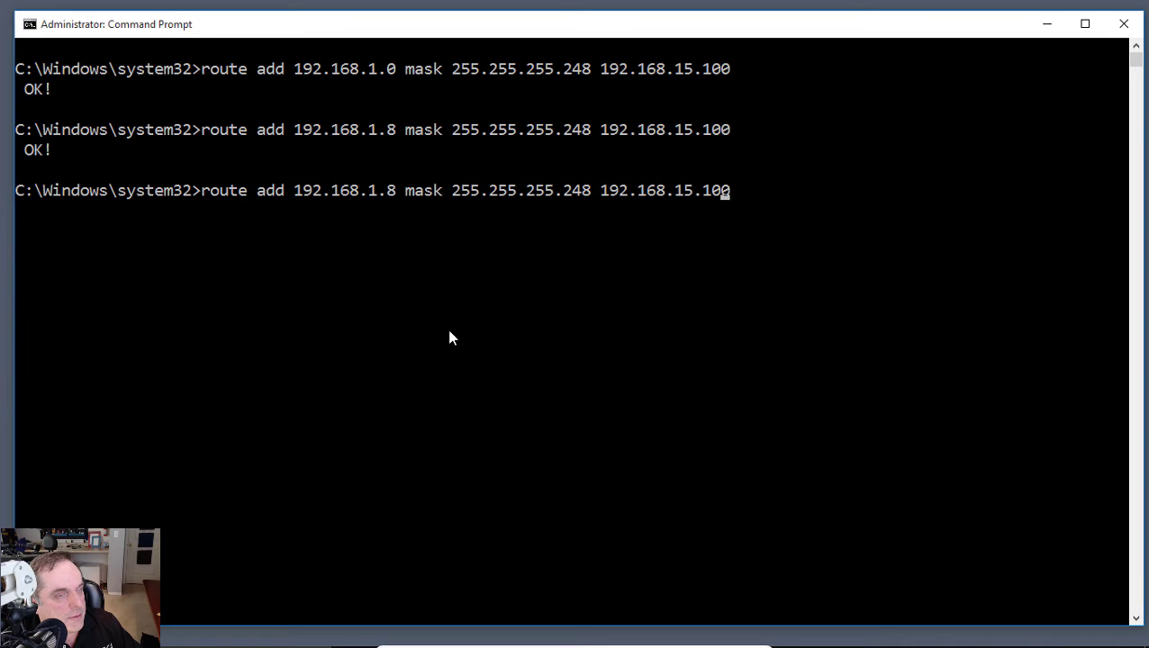
key(Left)
key(Left)
key(Left)
key(Left)
key(Left)
key(Left)
key(Left)
key(Left)
key(Left)
key(Left)
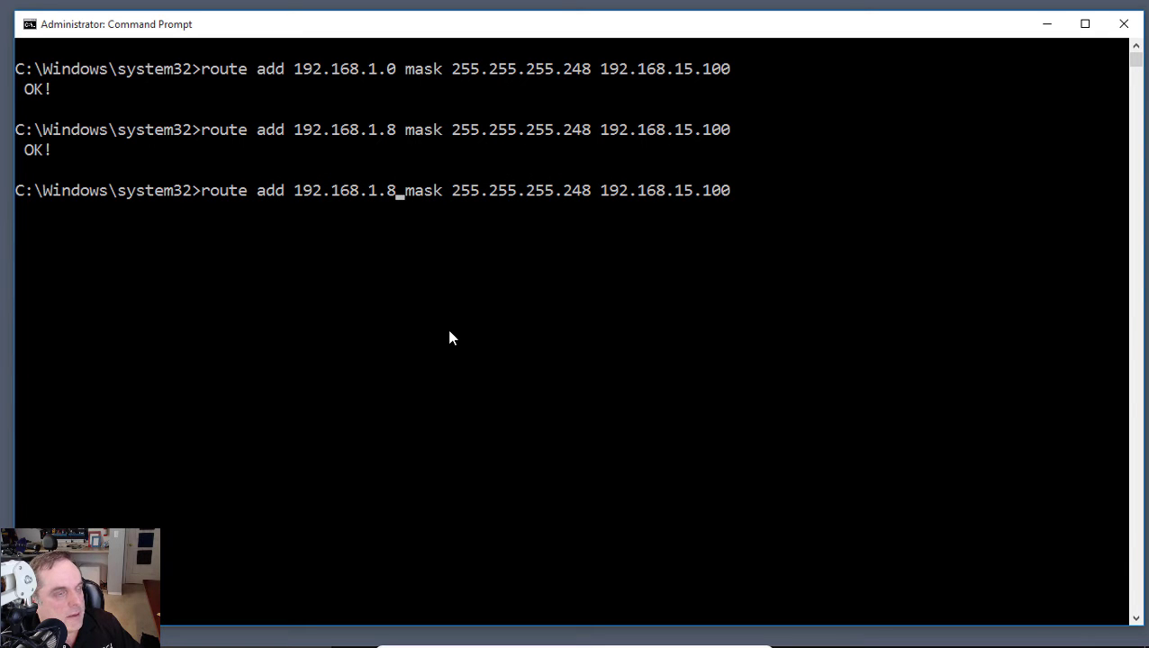
key(BackSpace)
text(16)
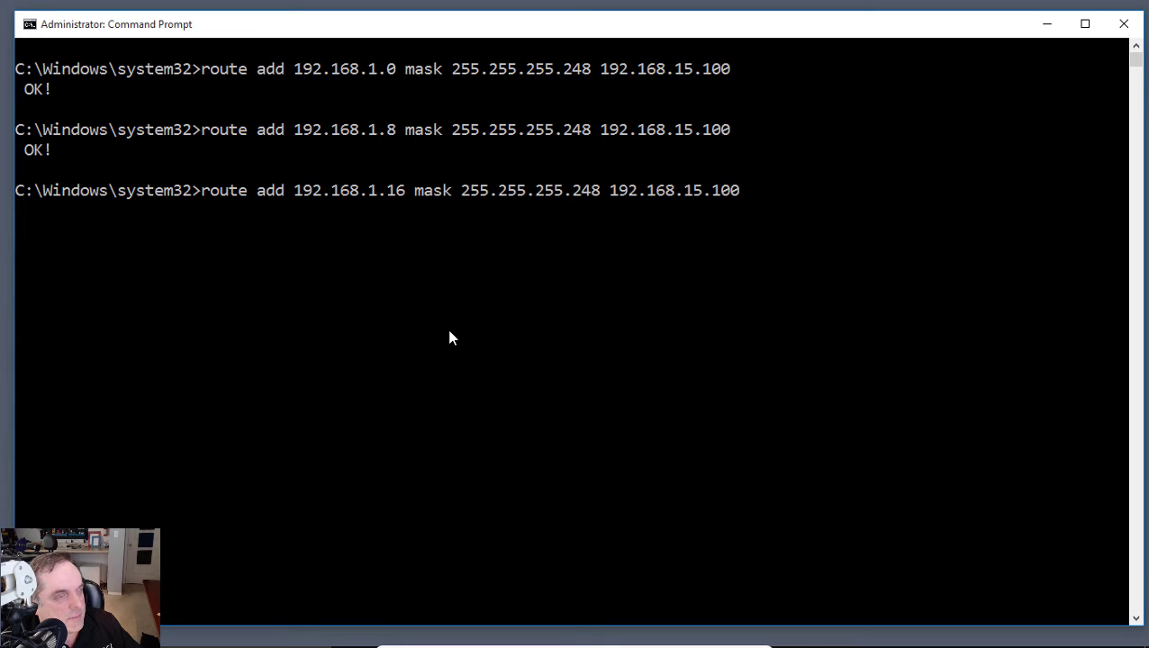
key(Return)
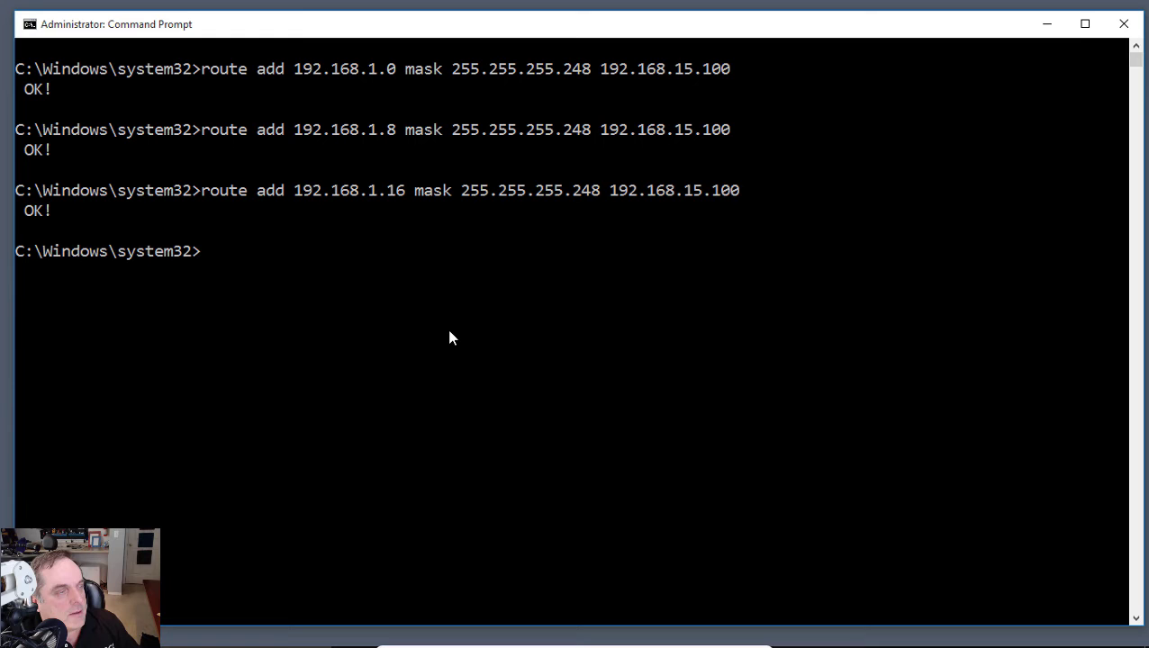
Delete the 192.168.1.16 mask 255.255.255.248 route by changing add to delete.
key(Up)
key(Left)
key(Left)
key(Left)
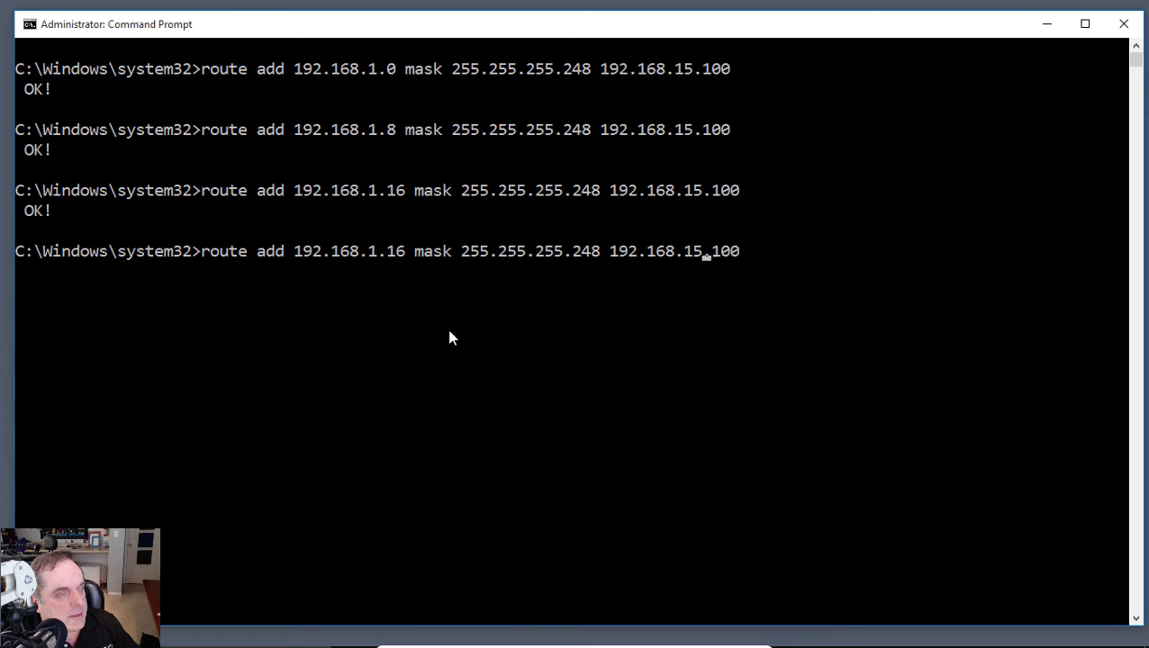
key(Left)
key(Left)
key(Left)
key(Left)
key(Left)
key(Left)
key(Left)
key(Left)
key(Left)
key(Left)
key(Left)
key(Left)
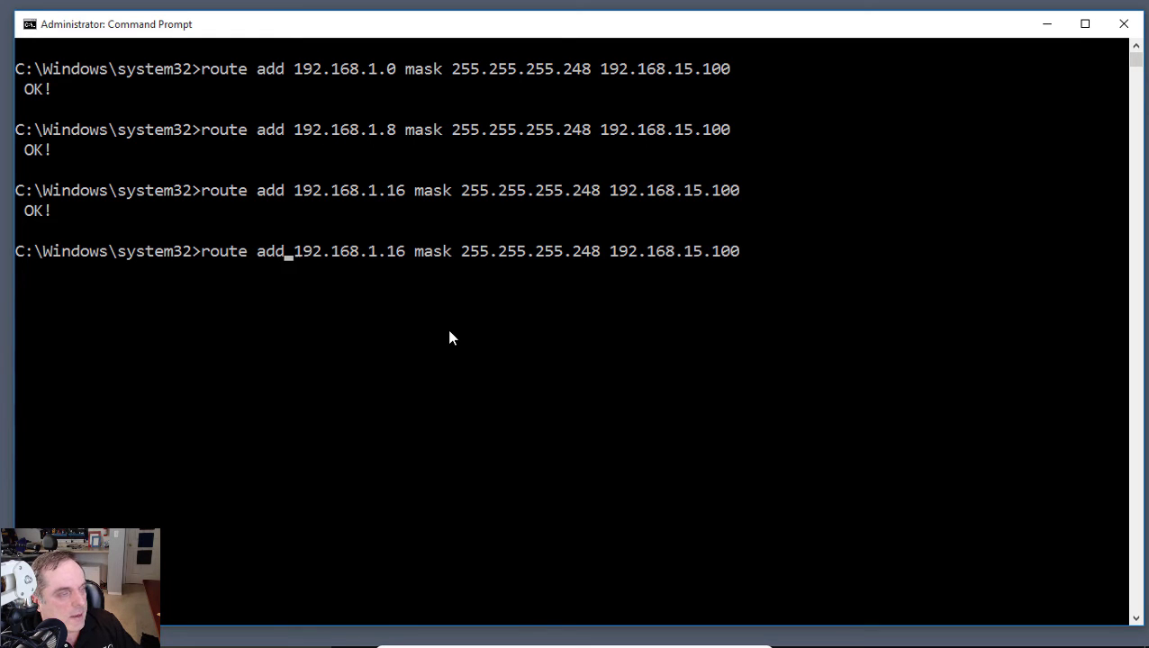
key(BackSpace)
key(BackSpace)
key(BackSpace)
text(de)
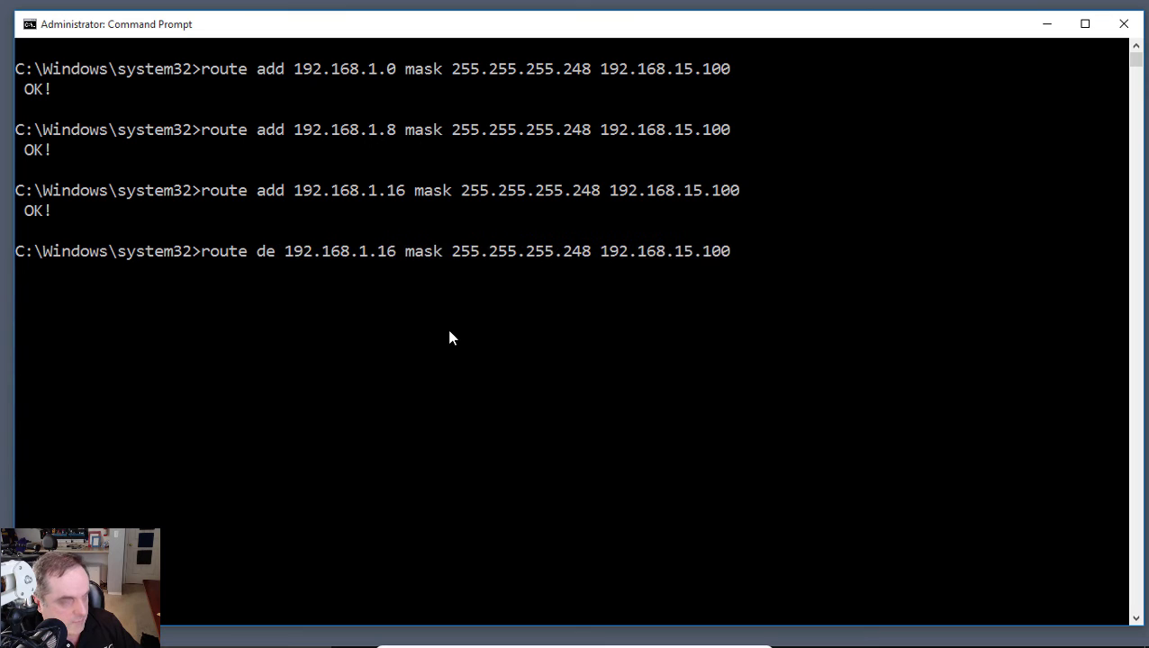
text(lete)
key(Return)
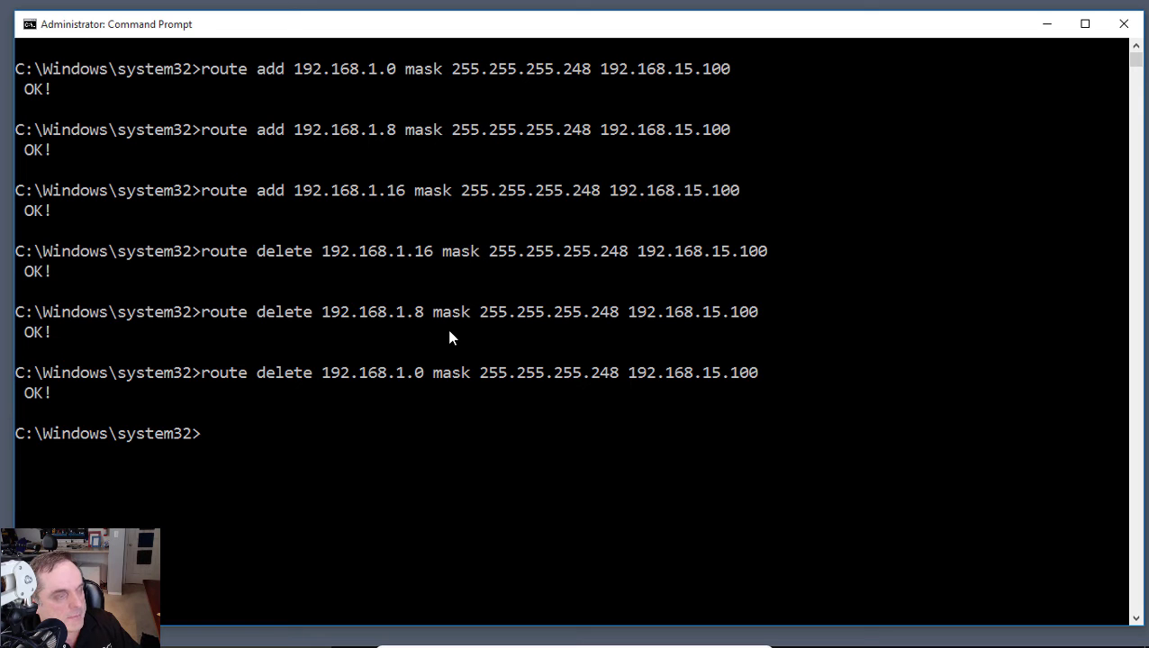
Clear the console and enter route add 192.168.1.0 mask 255.255.255.0 192.168.15.100, highlighting the mask.
text(cls)
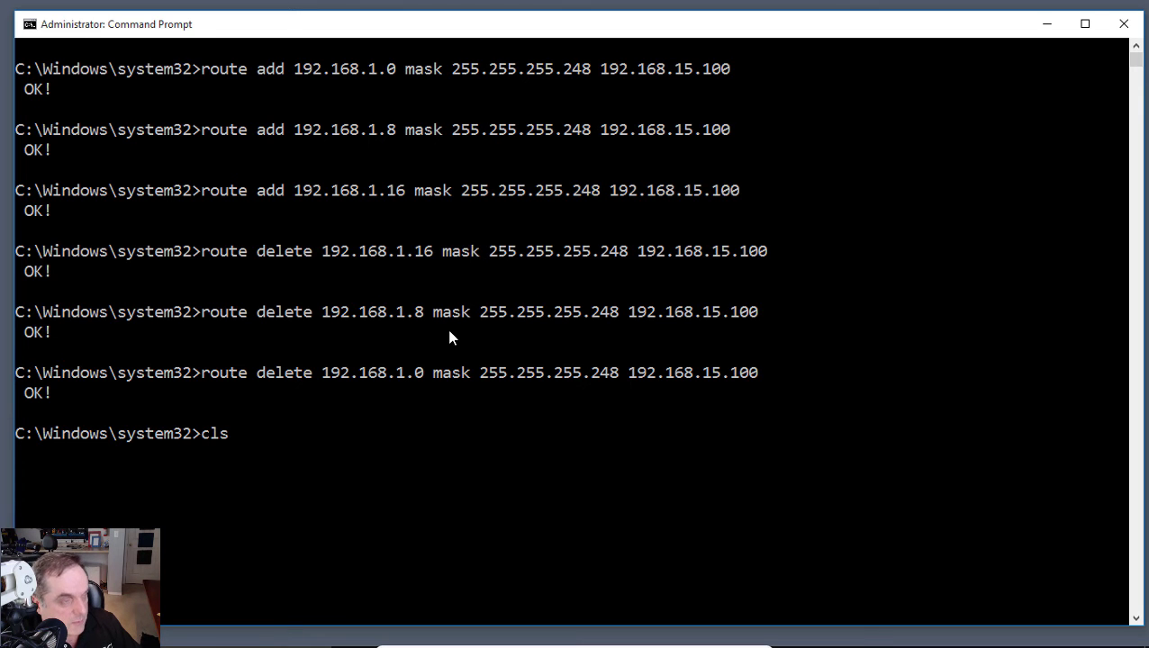
key(Return)
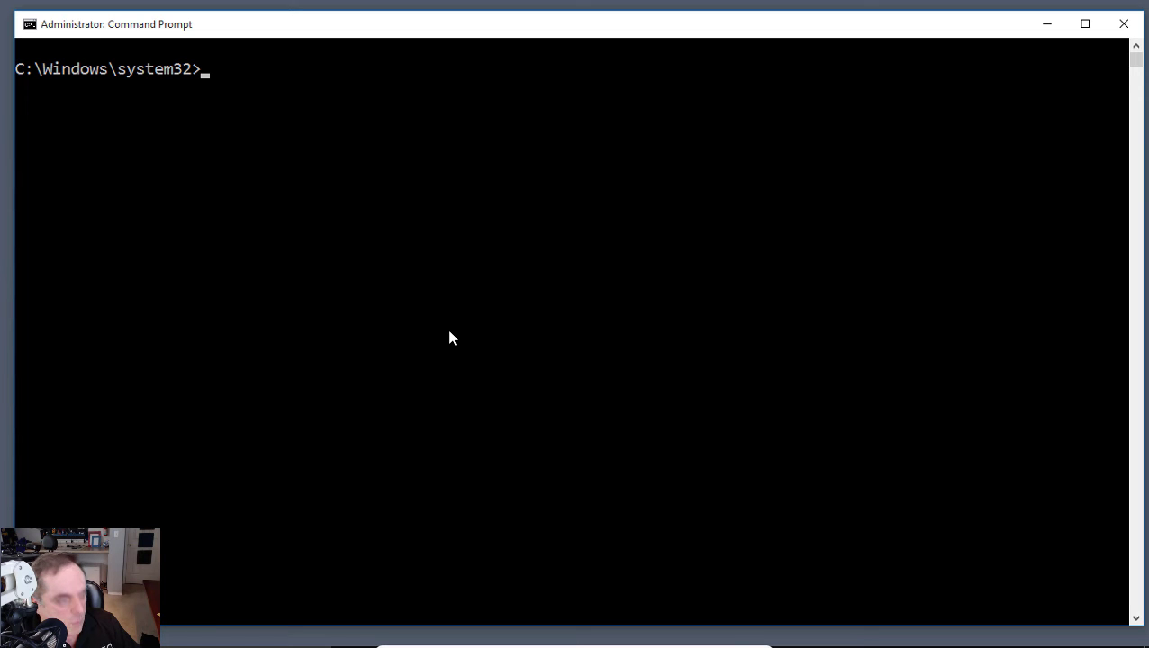
text(rou)
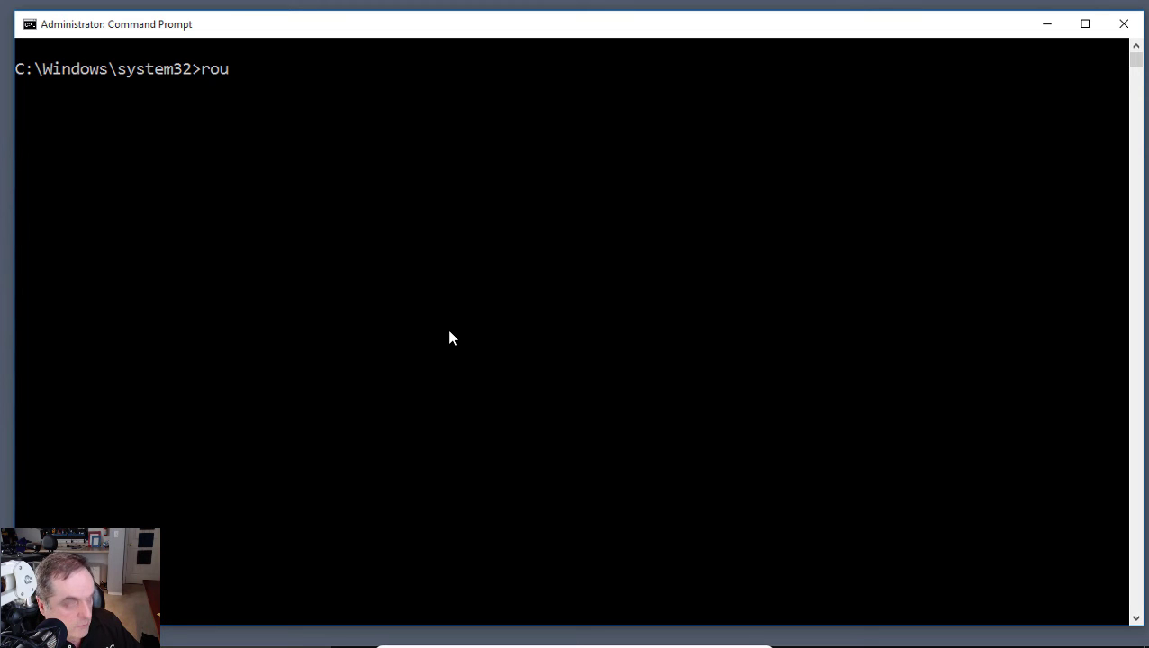
text(te add )
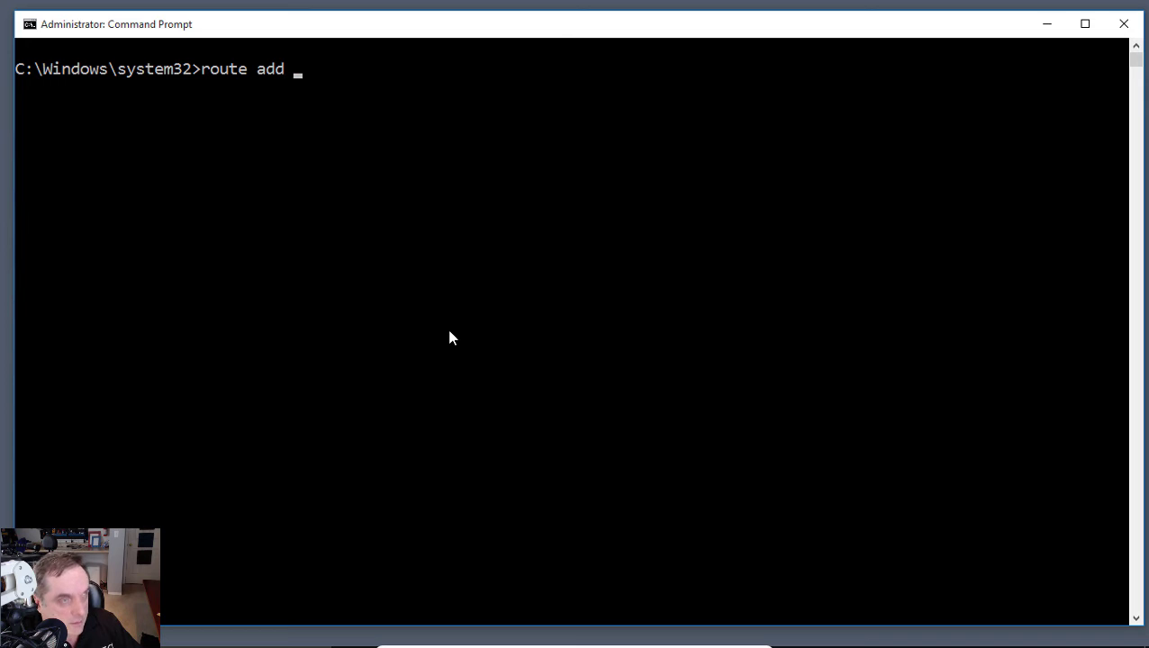
text(192.168)
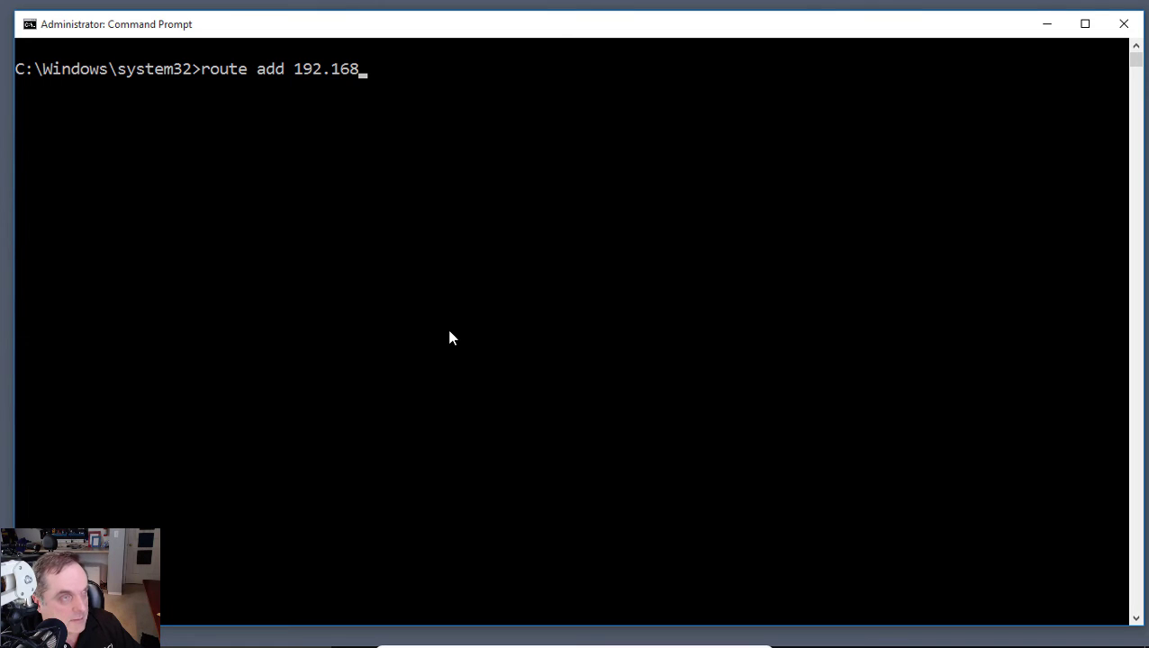
text(.10)
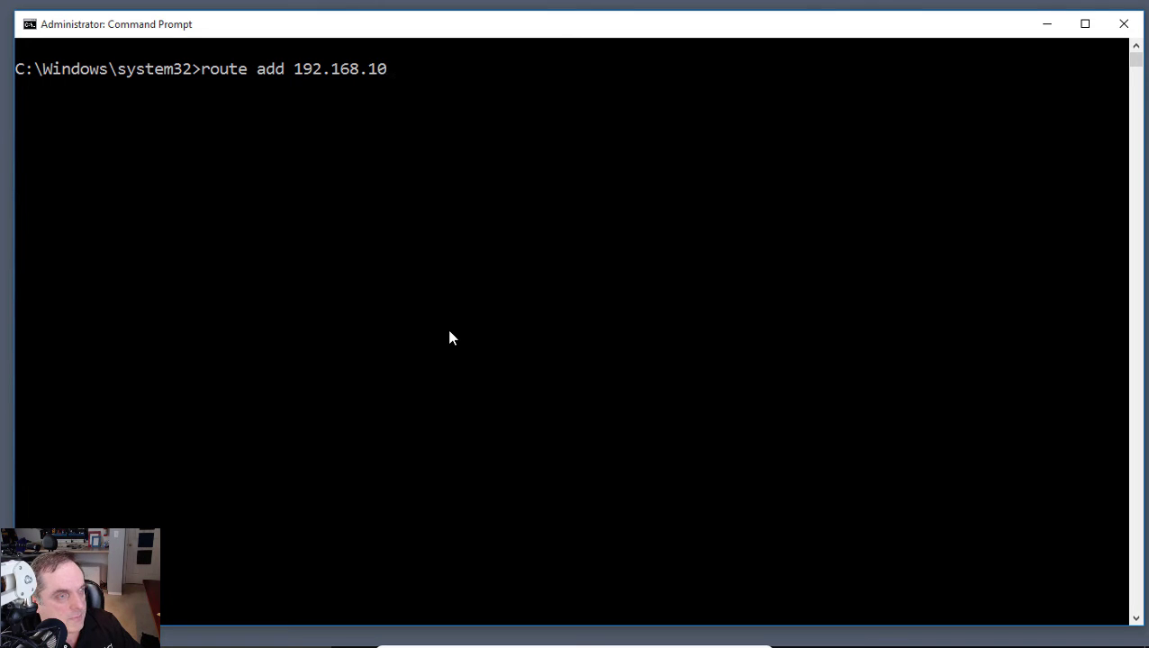
key(BackSpace)
text(.0)
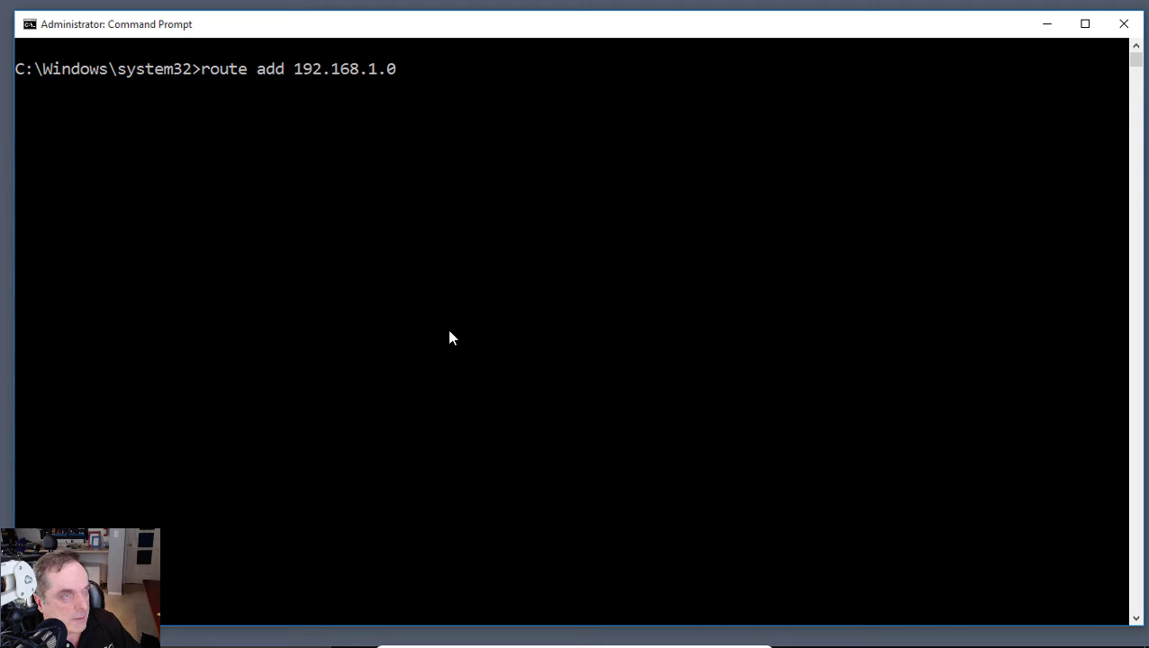
text( mask )
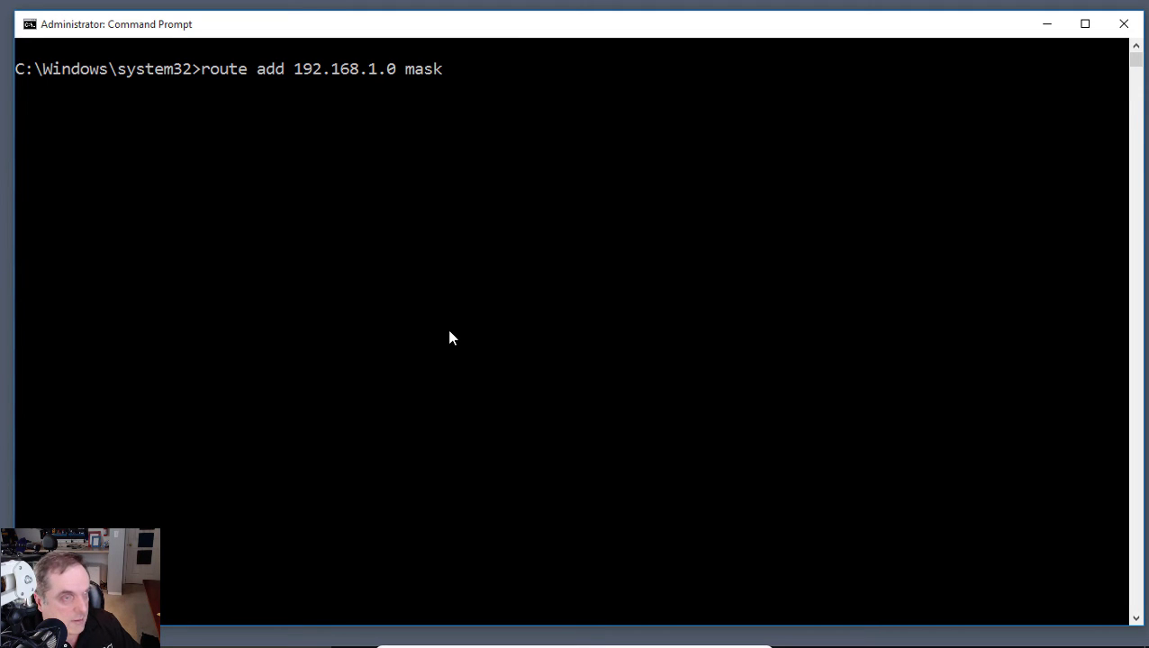
text(255.255)
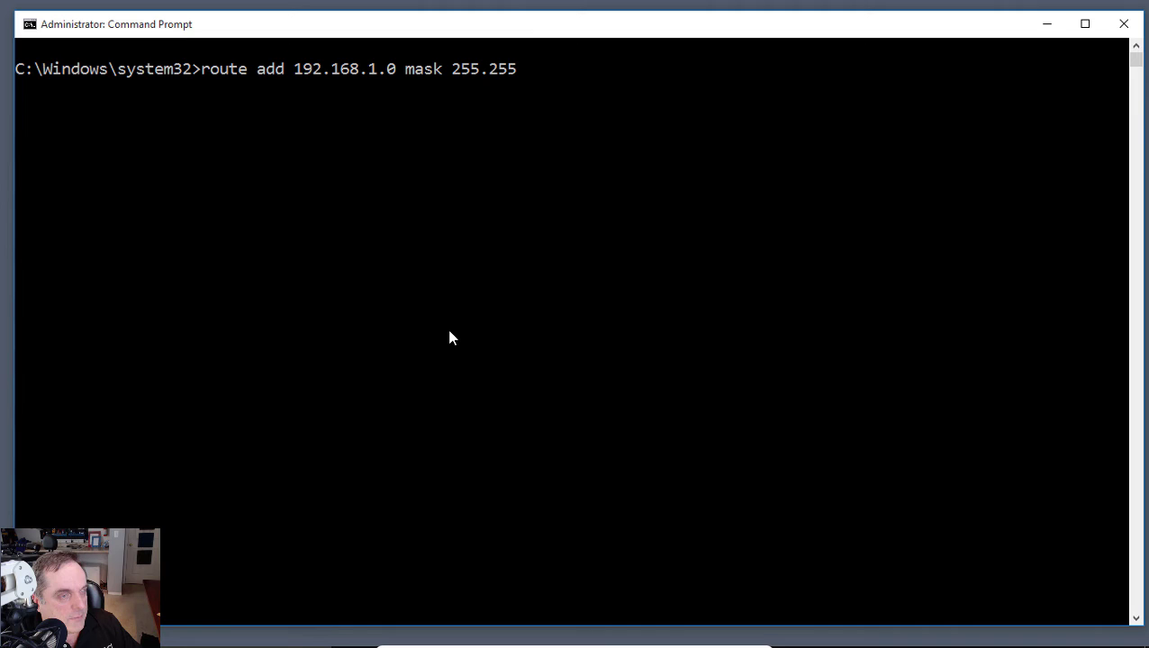
text(.255.0)
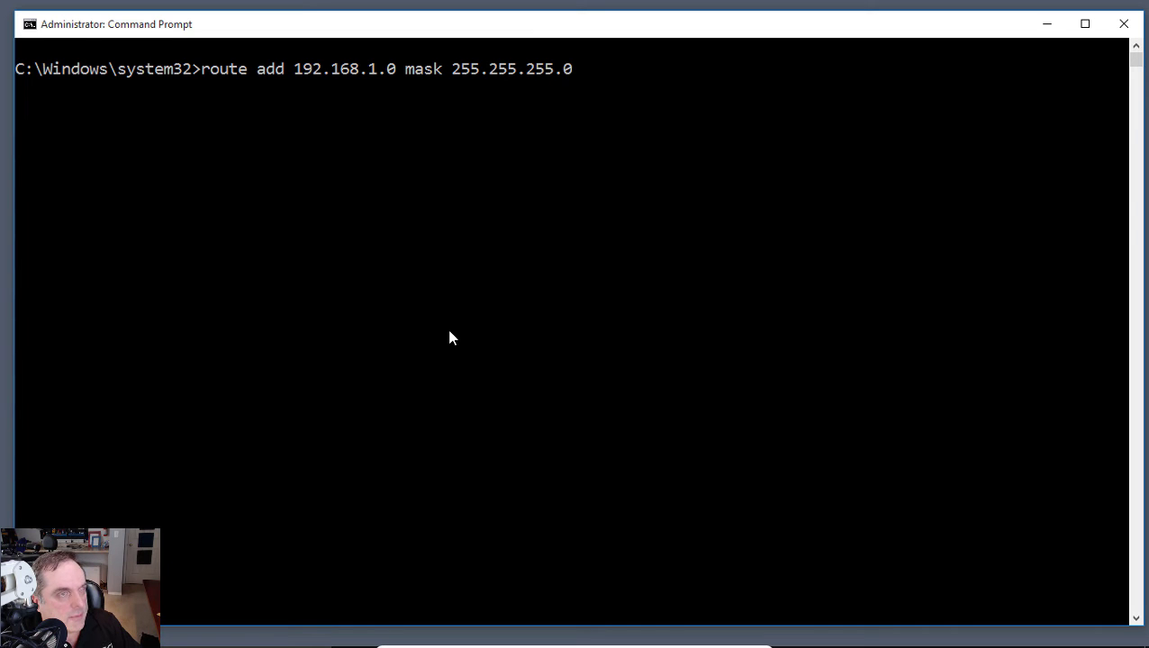
text( 1)
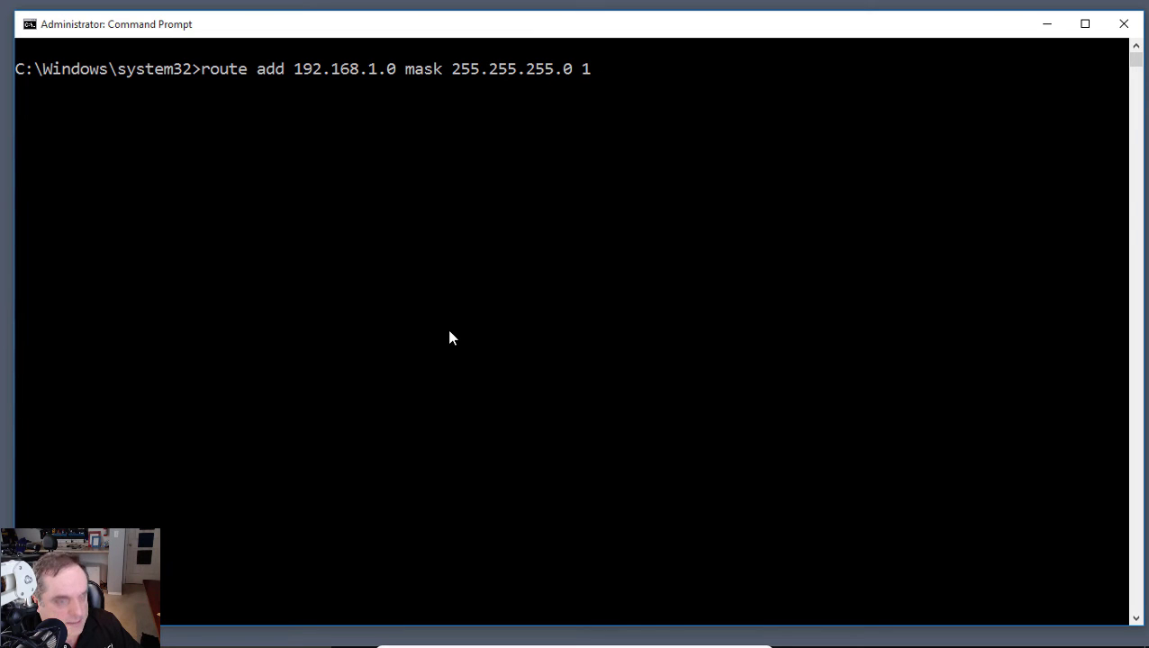
text(92.168)
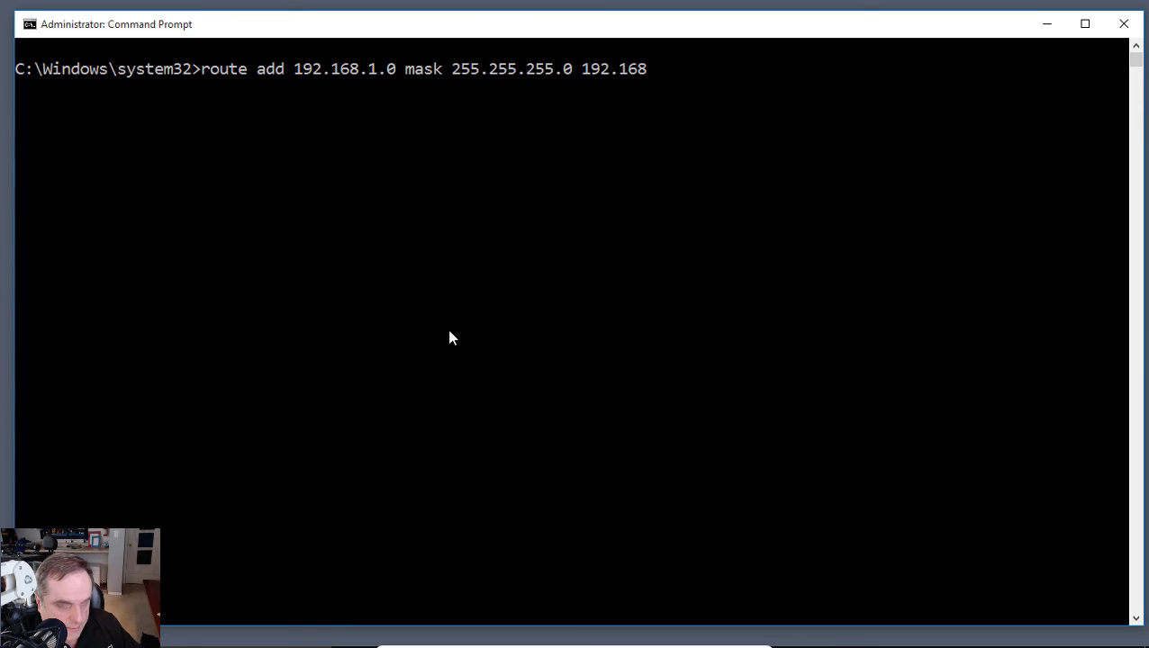
text(.15.100)
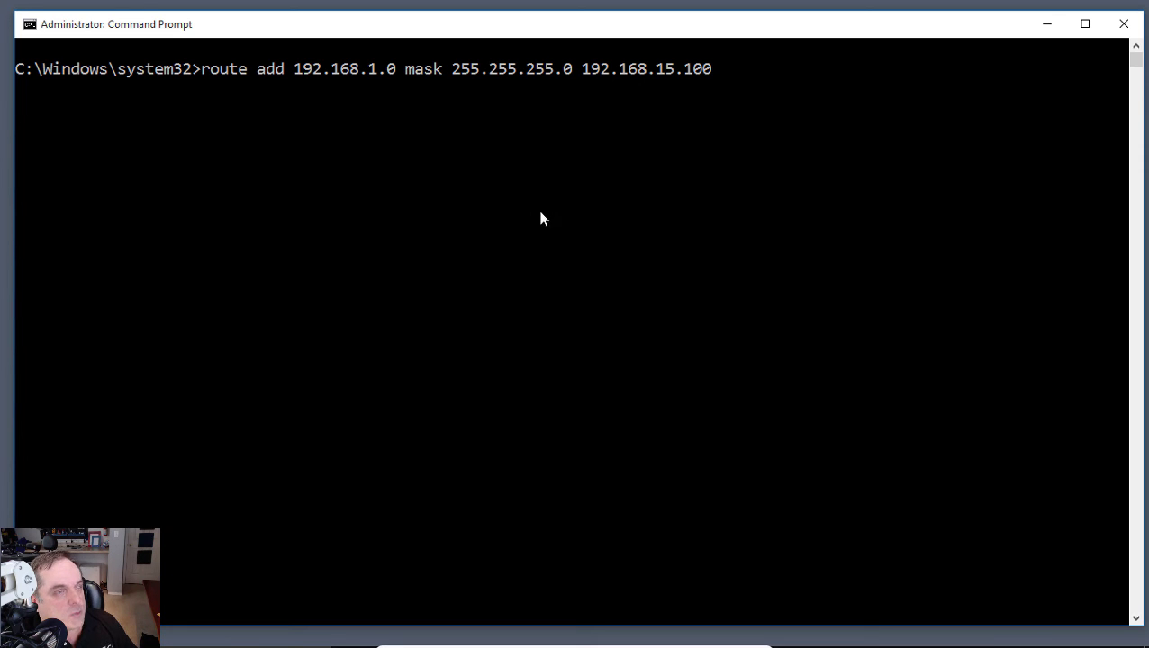
drag(453, 70, 573, 70)
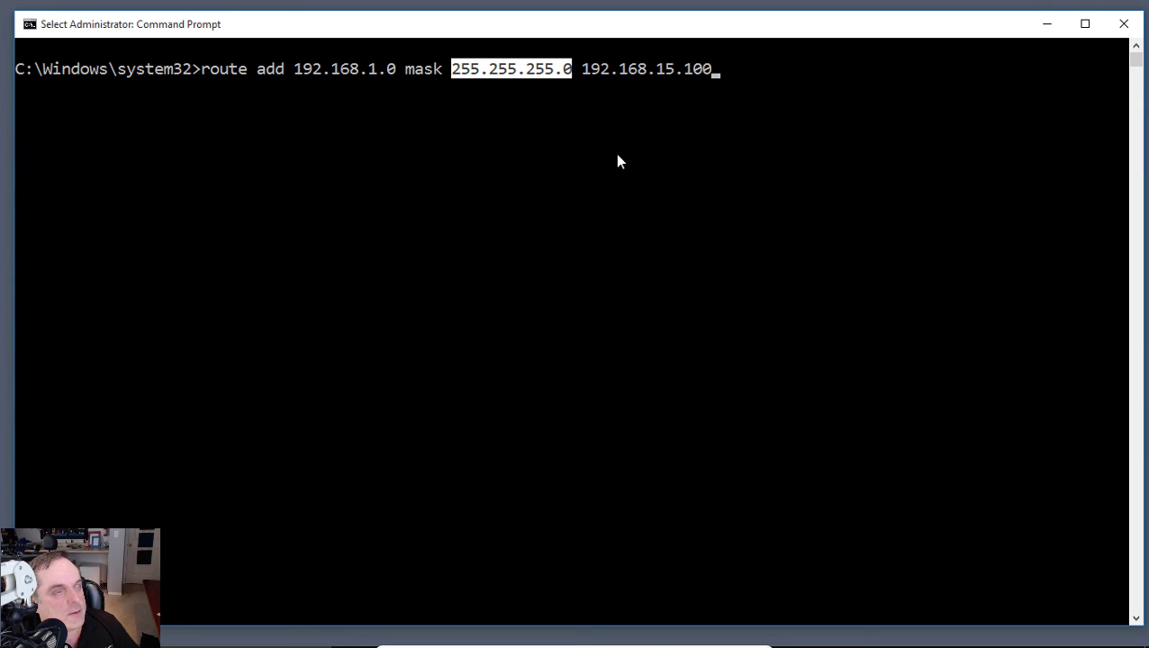
click(716, 76)
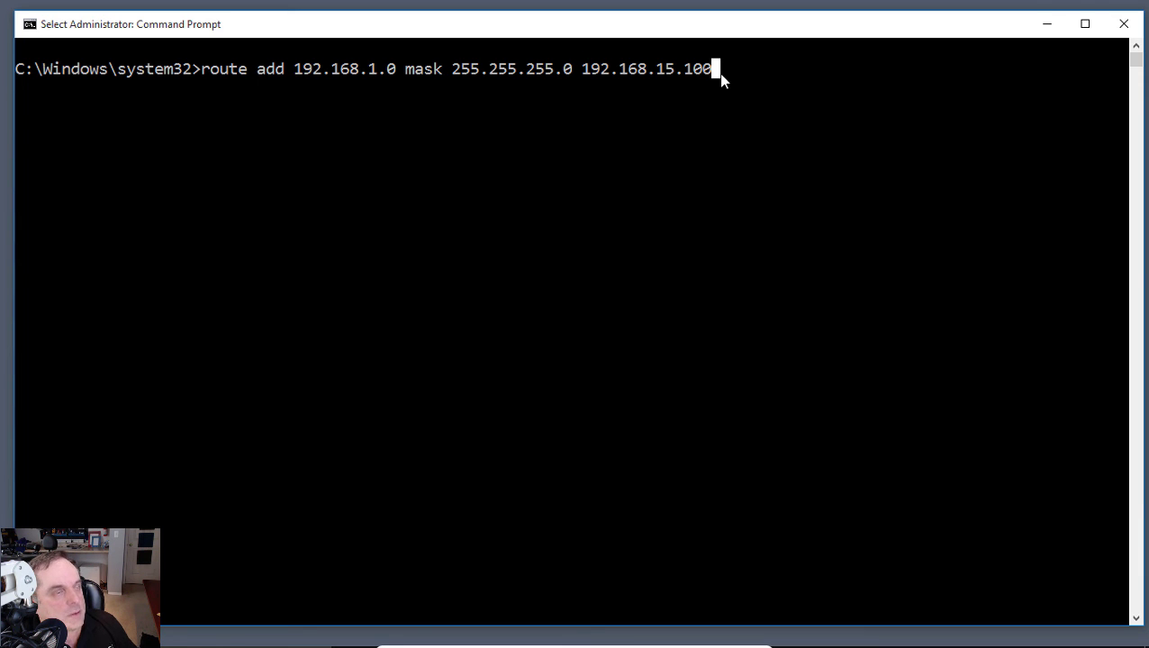
Run the 192.168.1.0 mask 255.255.255.0 route add and confirm it returns OK.
key(Escape)
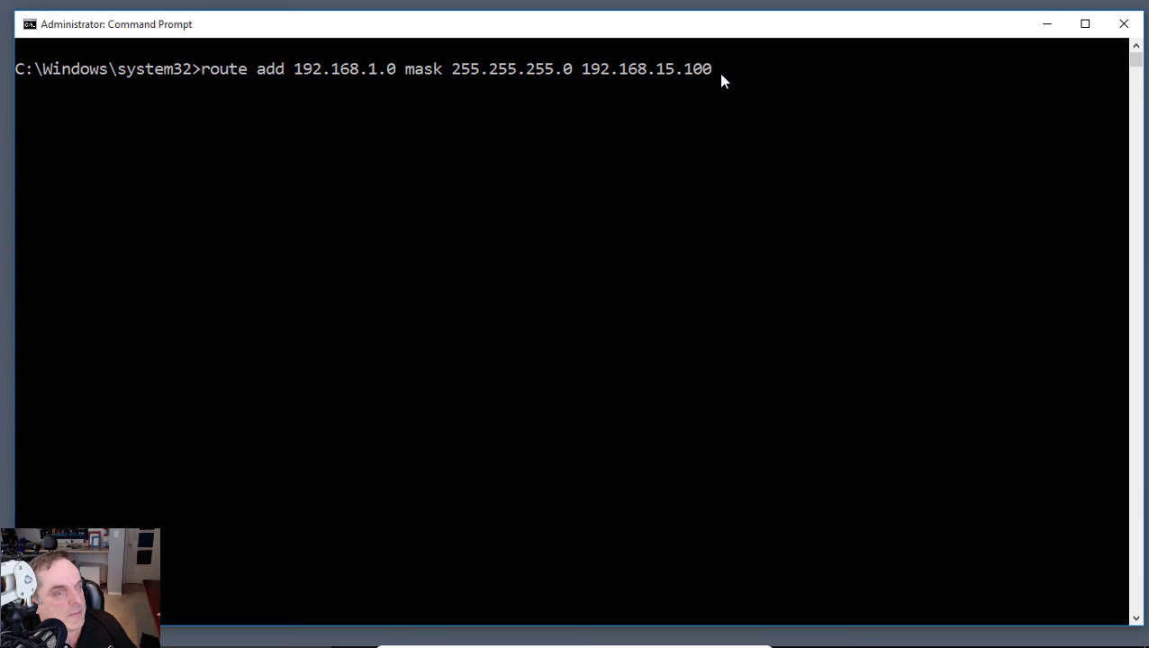
key(Return)
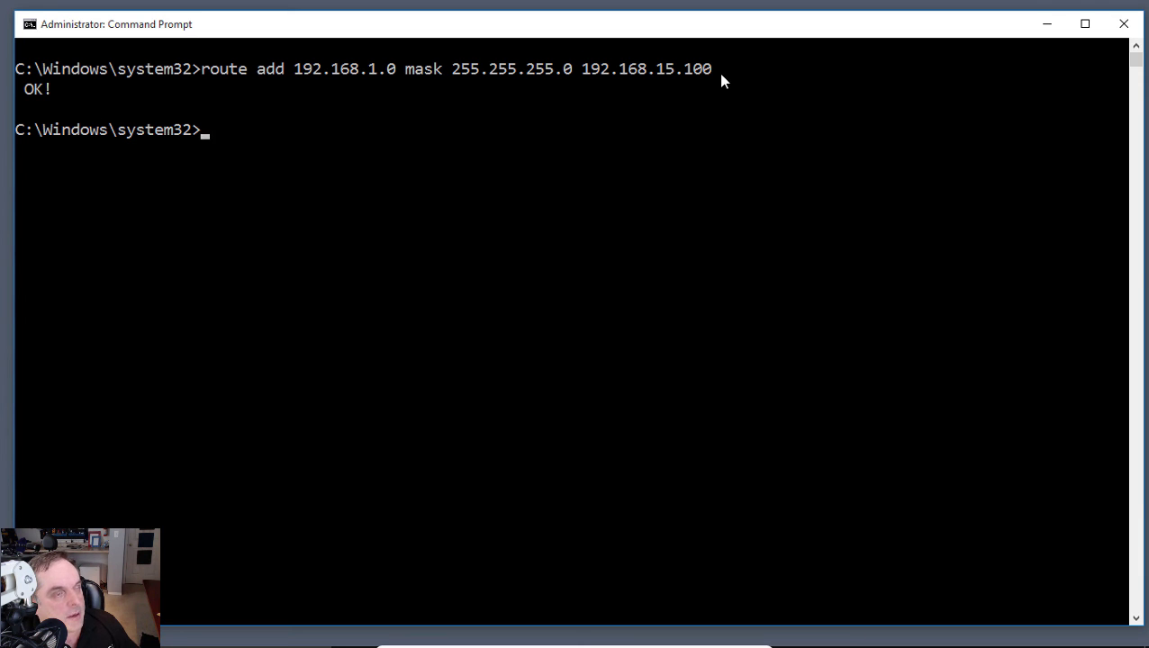